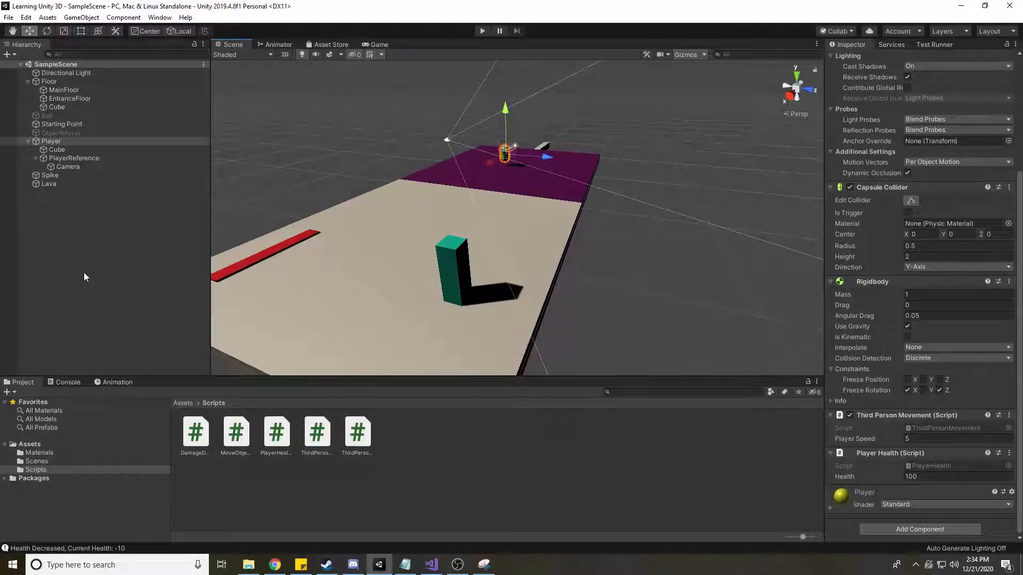
Create a new folder named Prefab in the project's Assets folder
{"action": "left_click", "coordinate": [33, 442]}
{"action": "left_click_drag", "start_coordinate": [413, 222], "coordinate": [307, 229], "text": "alt"}
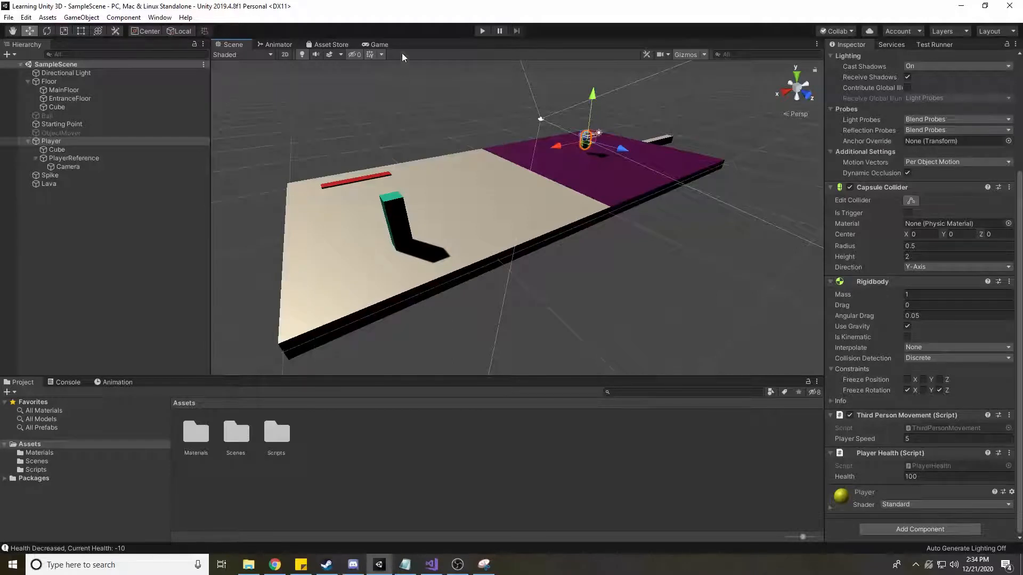
{"action": "right_click", "coordinate": [329, 497]}
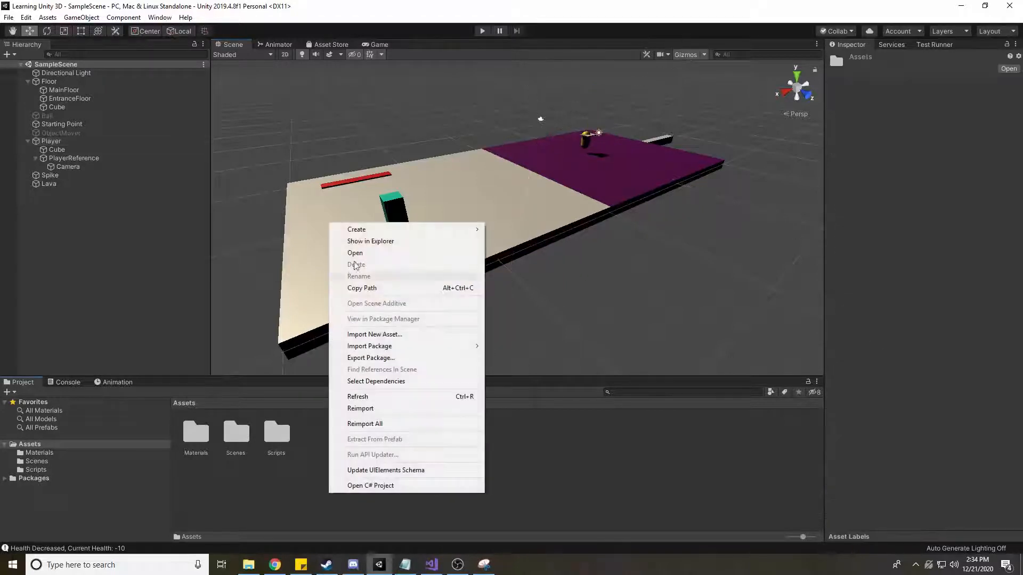
{"action": "mouse_move", "coordinate": [374, 234]}
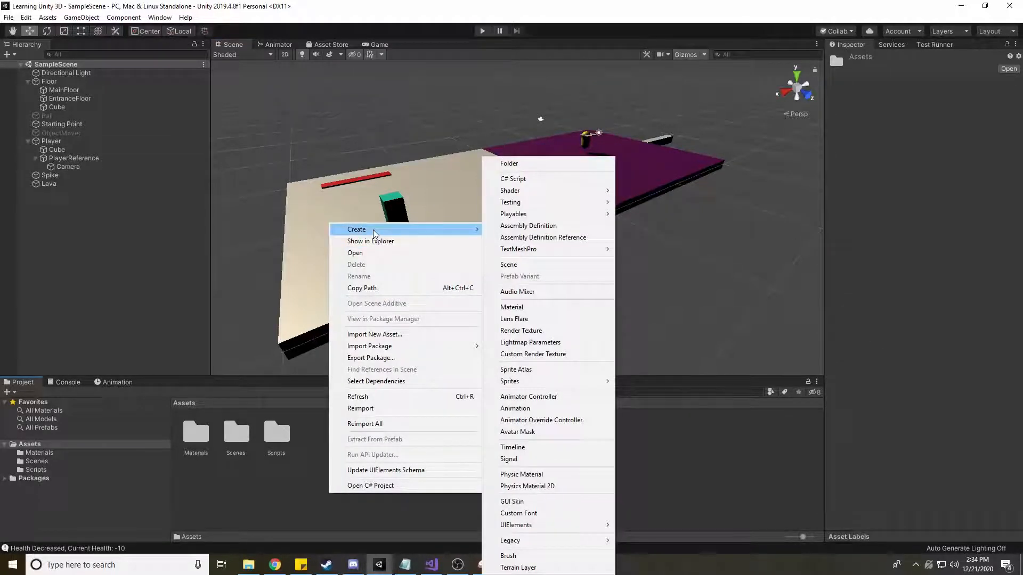
{"action": "left_click", "coordinate": [548, 163]}
{"action": "type", "text": "Prefab"}
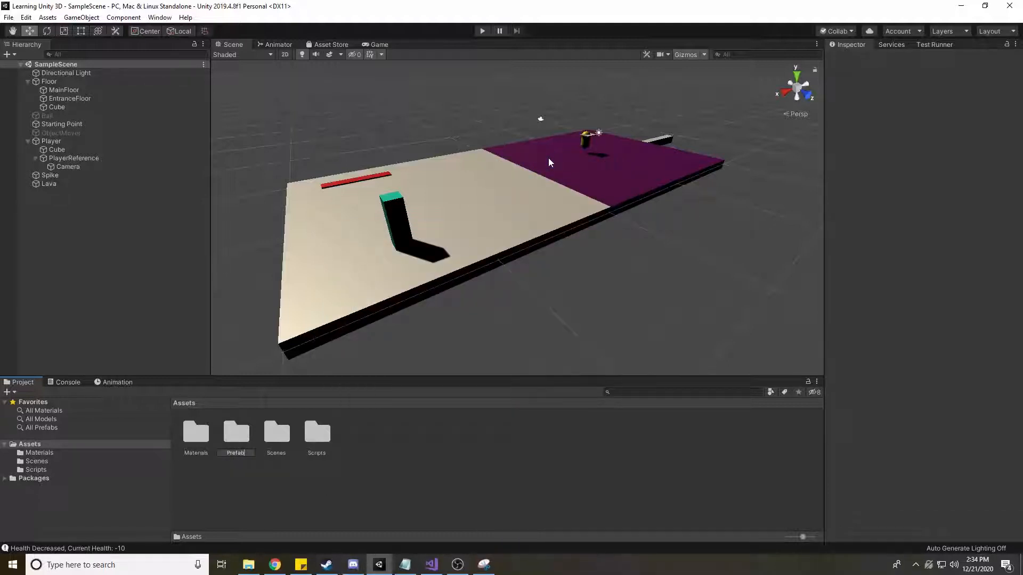
{"action": "key", "text": "Return"}
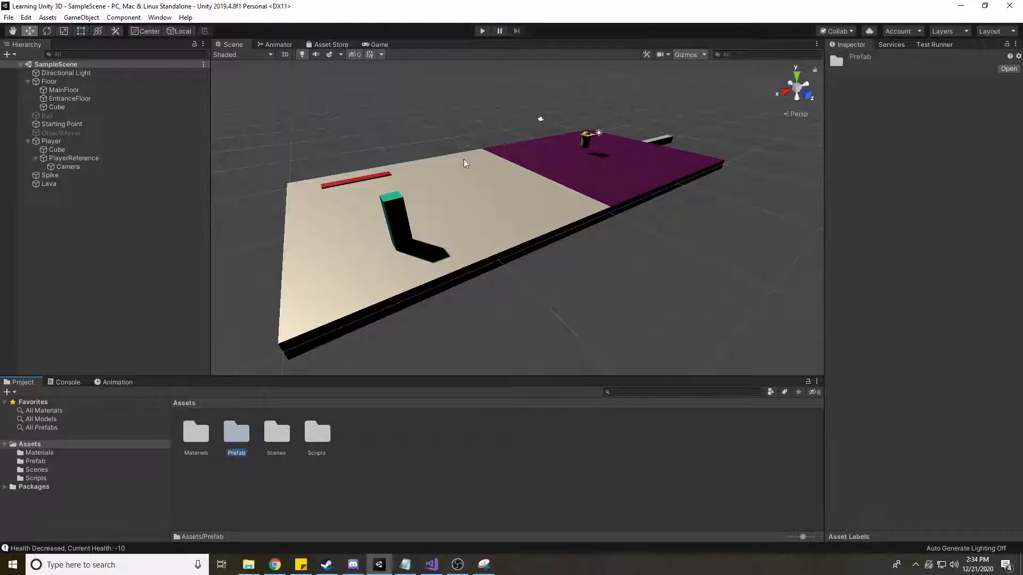
Turn the Spike object from the scene into a prefab stored in the Prefab folder and open that folder
{"action": "right_click_drag", "start_coordinate": [504, 192], "coordinate": [430, 168]}
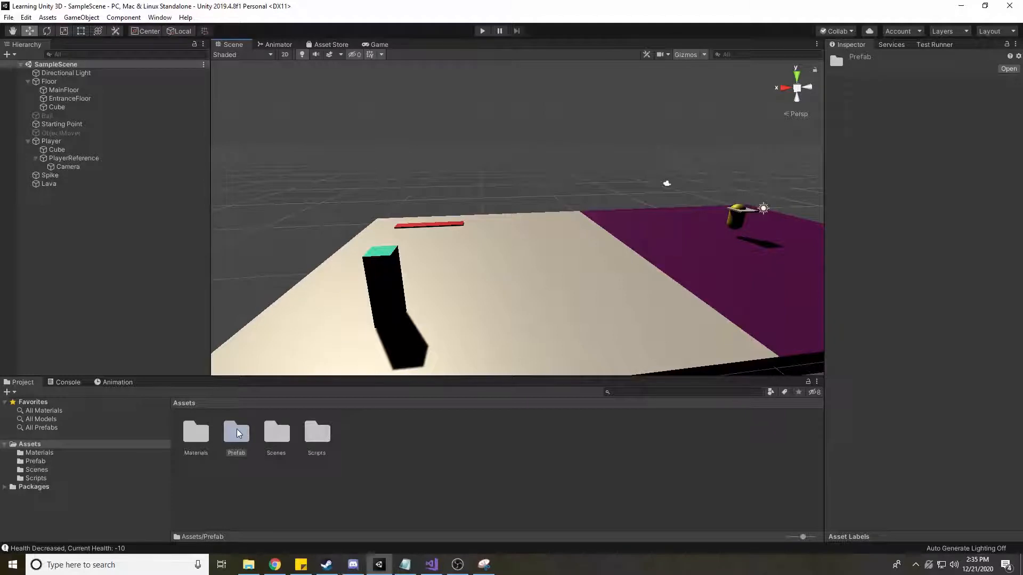
{"action": "right_click_drag", "start_coordinate": [265, 376], "coordinate": [320, 235]}
{"action": "left_click", "coordinate": [114, 177]}
{"action": "left_click", "coordinate": [114, 184]}
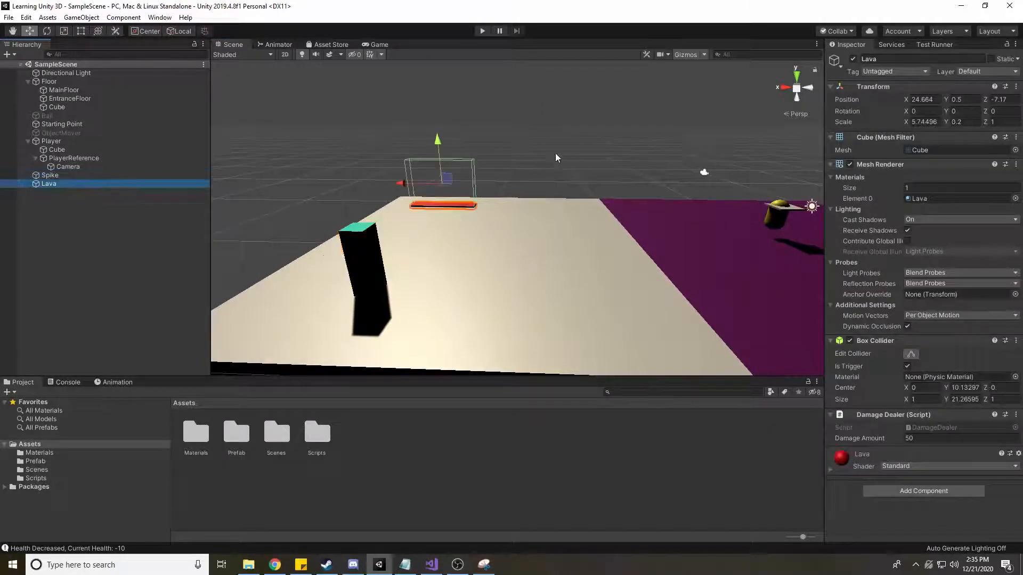
{"action": "key", "text": "f"}
{"action": "left_click", "coordinate": [109, 175]}
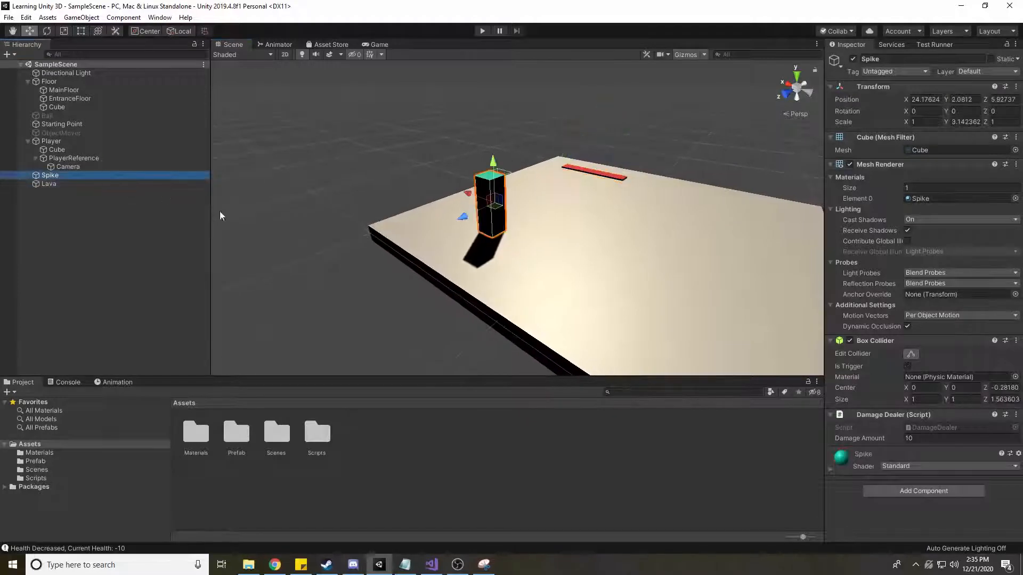
{"action": "right_click_drag", "start_coordinate": [330, 370], "coordinate": [345, 414]}
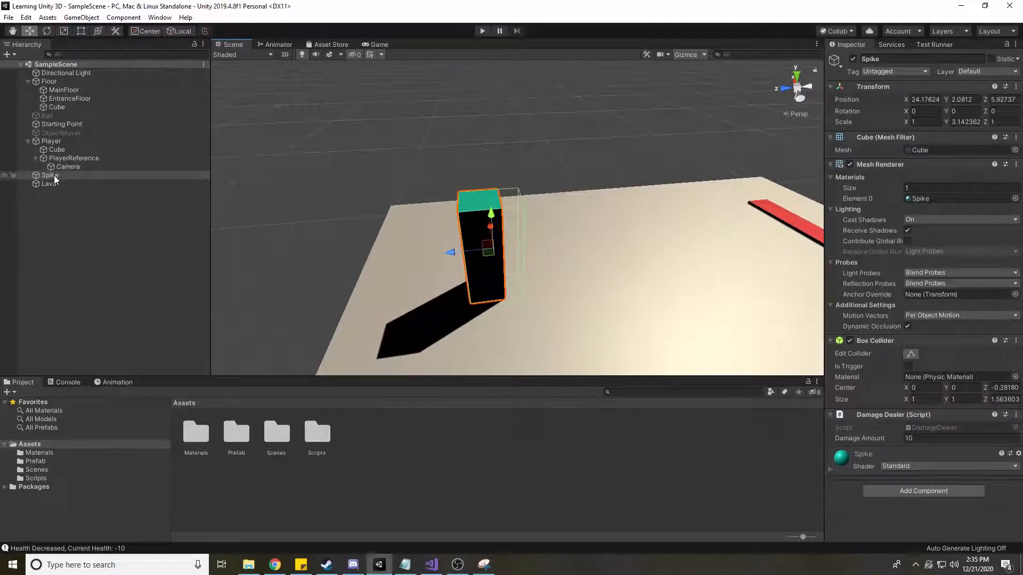
{"action": "left_click_drag", "start_coordinate": [53, 175], "coordinate": [241, 434]}
{"action": "left_click", "coordinate": [177, 469]}
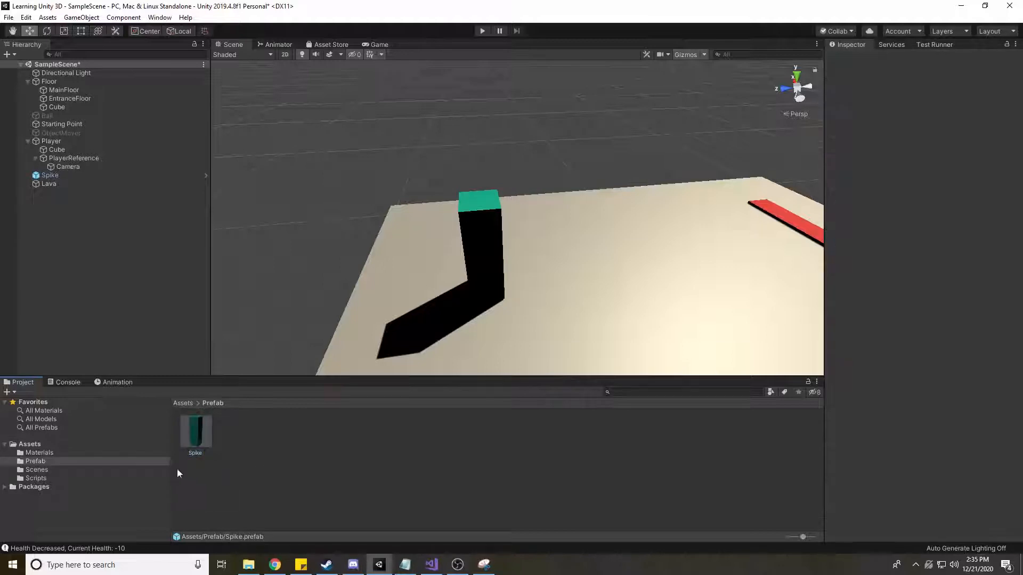
Unpack the scene's Spike prefab instance completely
{"action": "left_click", "coordinate": [49, 176]}
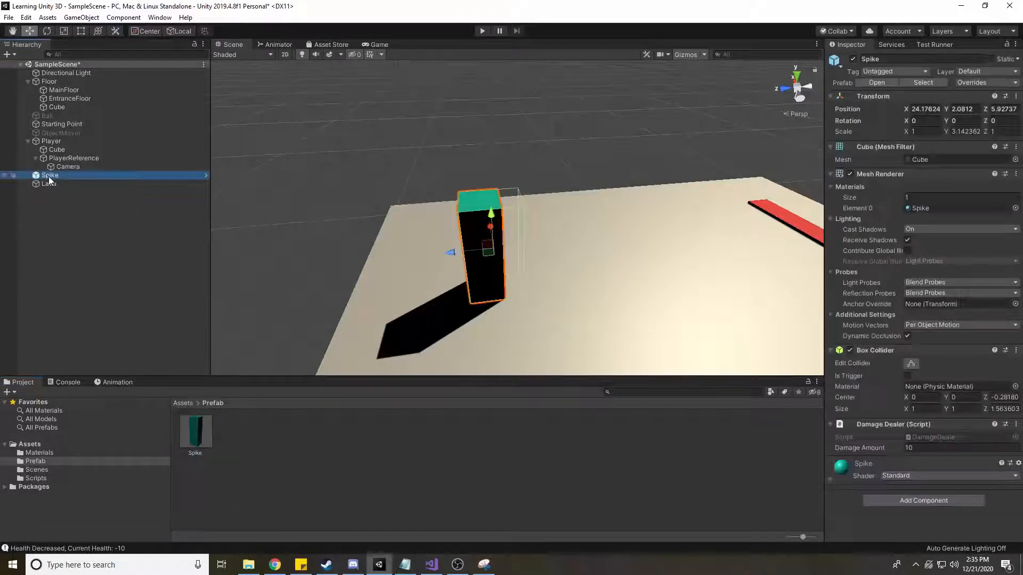
{"action": "left_click", "coordinate": [53, 191]}
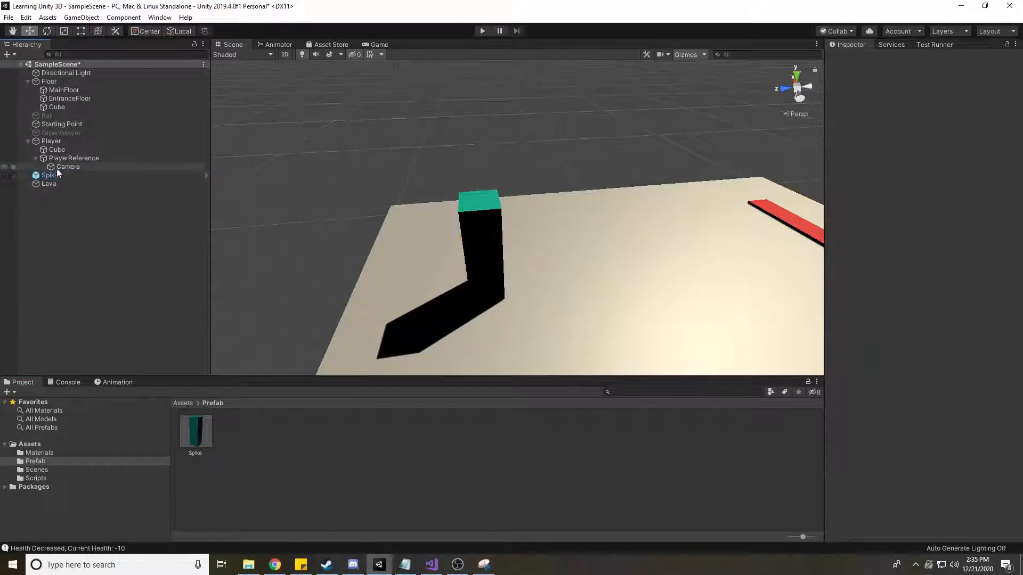
{"action": "left_click", "coordinate": [57, 174]}
{"action": "left_click", "coordinate": [50, 207]}
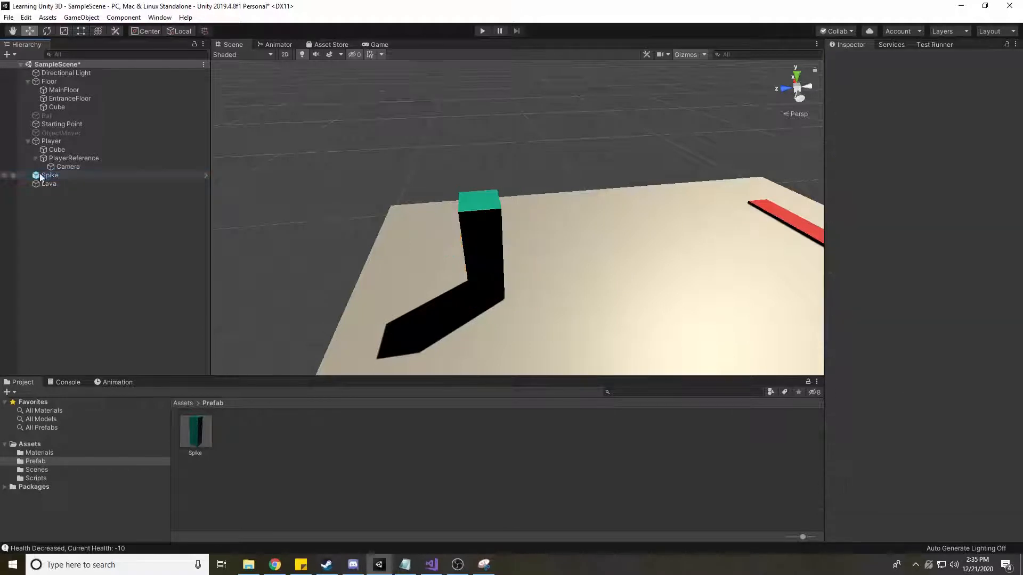
{"action": "right_click", "coordinate": [40, 174]}
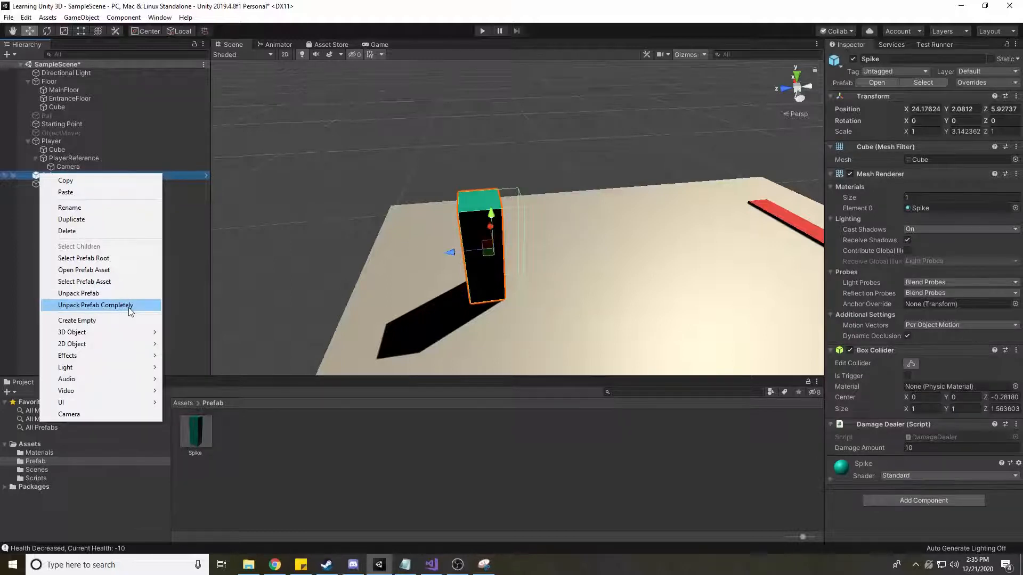
{"action": "left_click", "coordinate": [95, 305]}
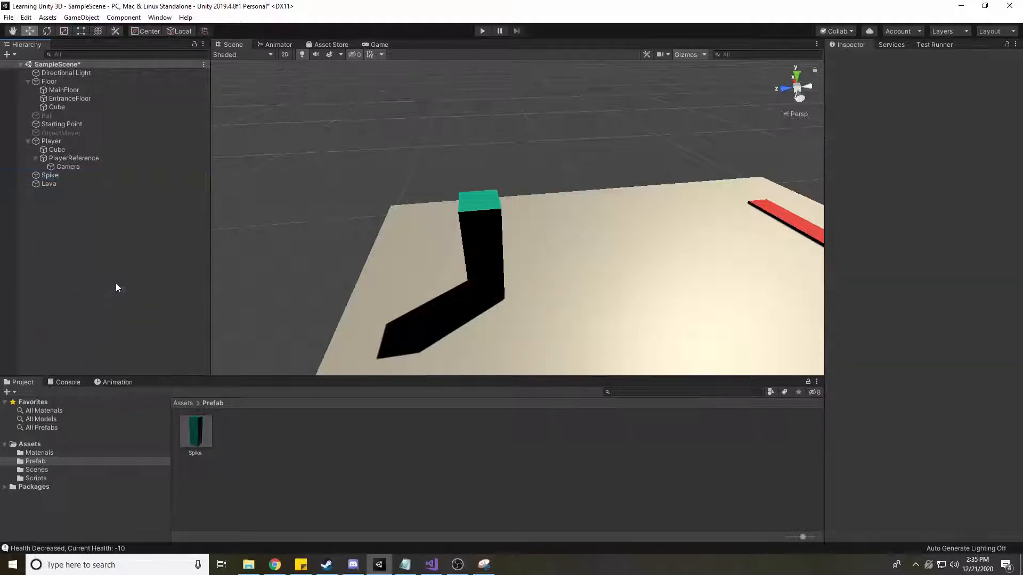
{"action": "left_click", "coordinate": [53, 178]}
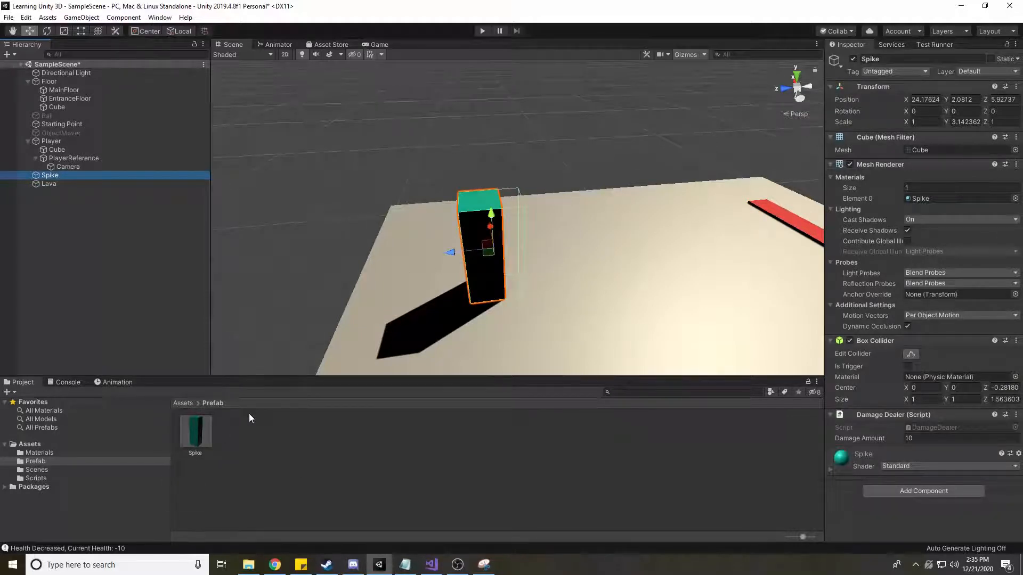
Undo the complete unpacking of the Spike so it is linked to its prefab again
{"action": "key", "text": "ctrl+z"}
{"action": "key", "text": "ctrl+z"}
{"action": "key", "text": "ctrl+z"}
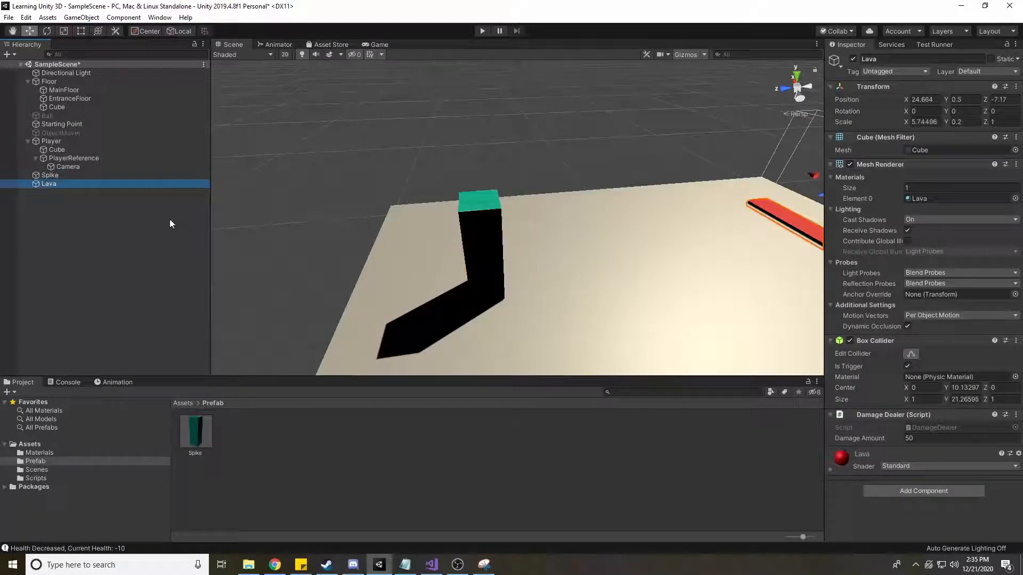
{"action": "key", "text": "ctrl+z"}
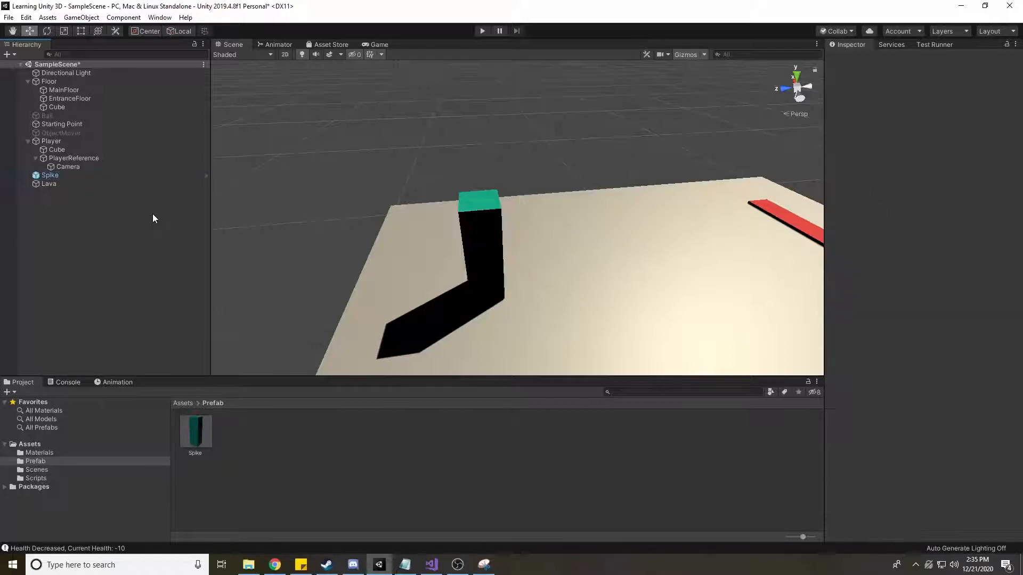
{"action": "key", "text": "ctrl+z"}
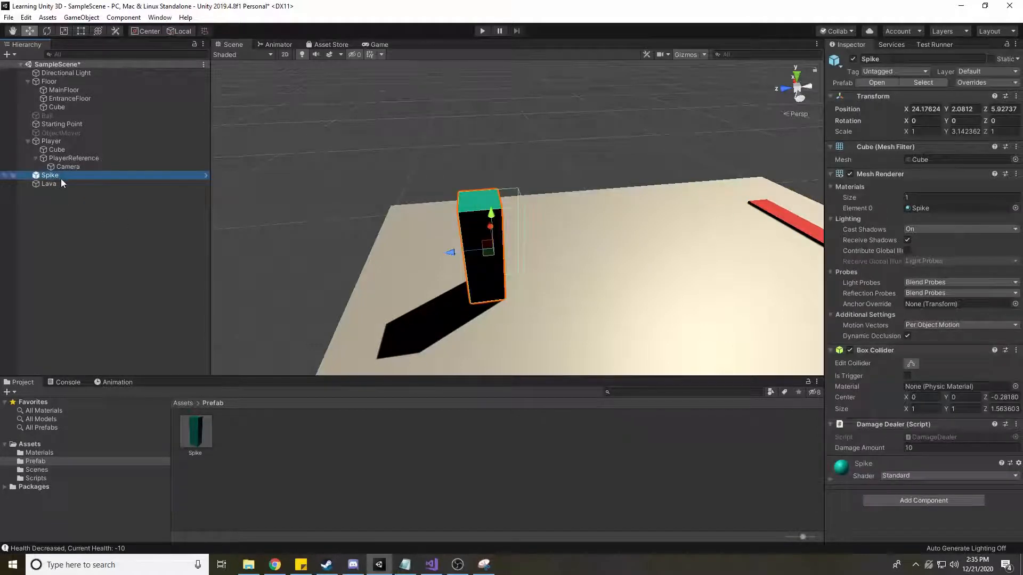
Open the Spike prefab asset for editing
{"action": "right_click_drag", "start_coordinate": [670, 179], "coordinate": [636, 170]}
{"action": "key", "text": "d"}
{"action": "left_click", "coordinate": [230, 484]}
{"action": "left_click", "coordinate": [212, 433]}
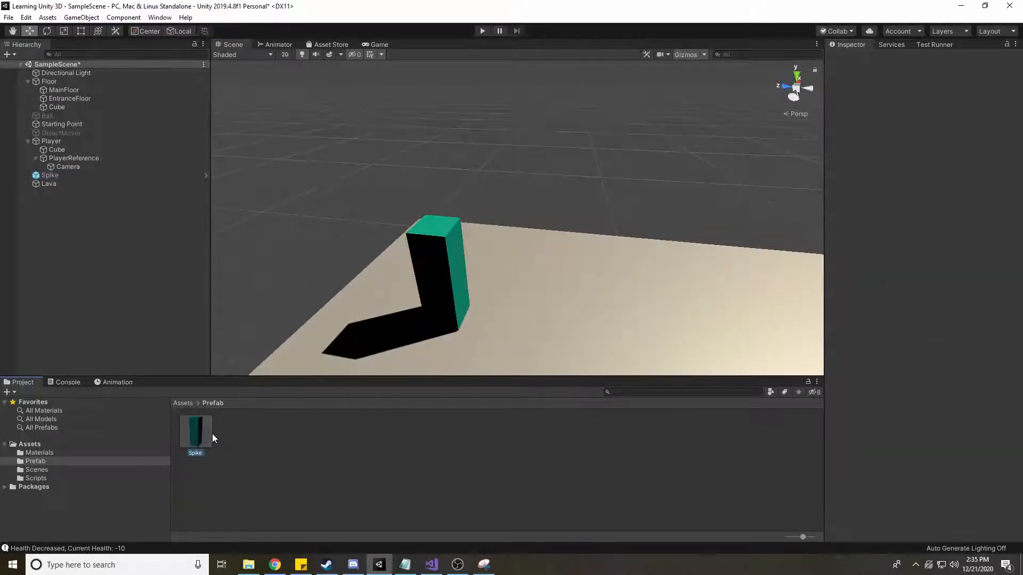
{"action": "double_click", "coordinate": [195, 433]}
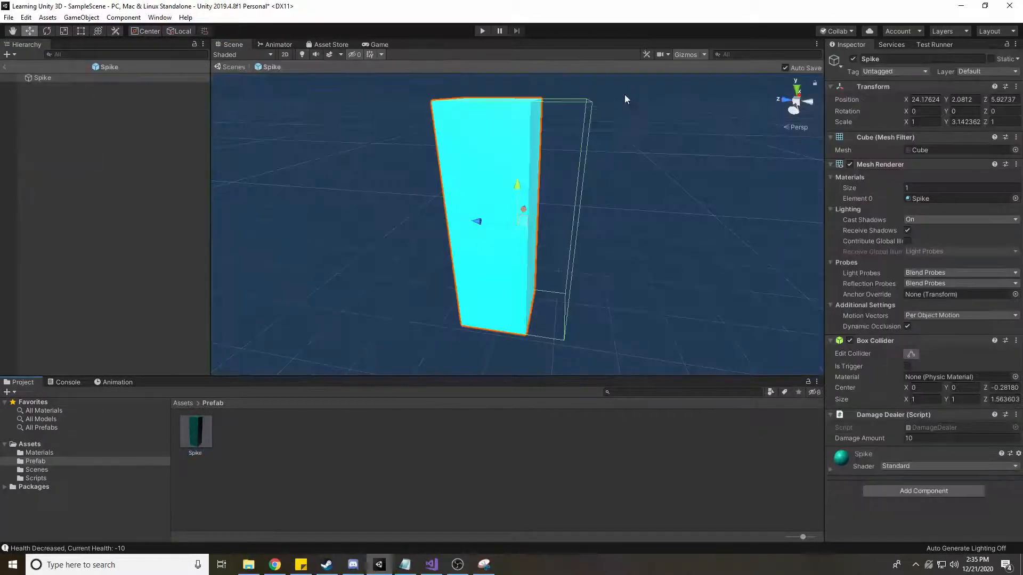
{"action": "right_click_drag", "start_coordinate": [624, 94], "coordinate": [515, 120]}
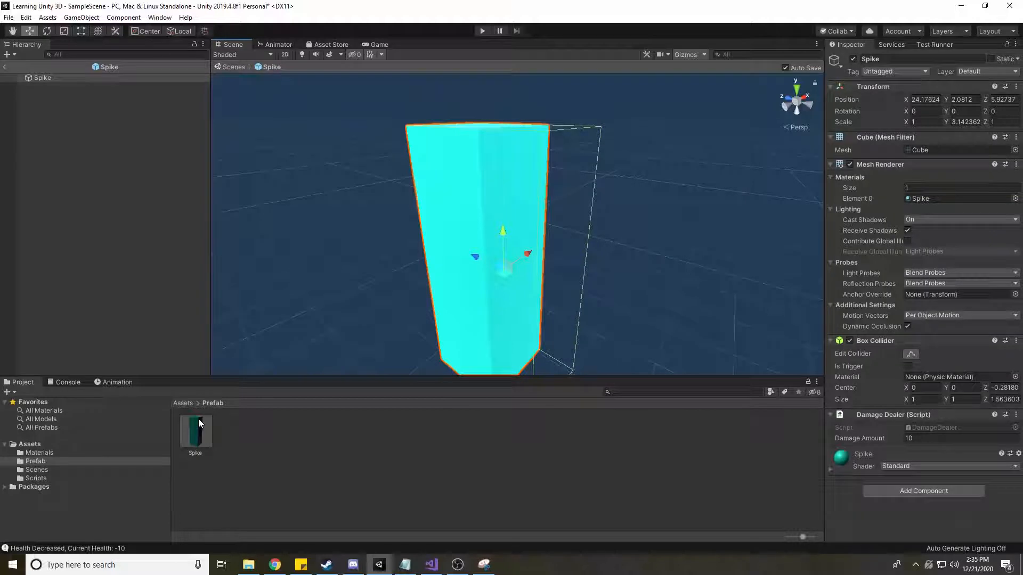
Fit the Spike prefab's box collider to its mesh with Z size 1 and Z center 0, and return to the scene
{"action": "left_click", "coordinate": [911, 353]}
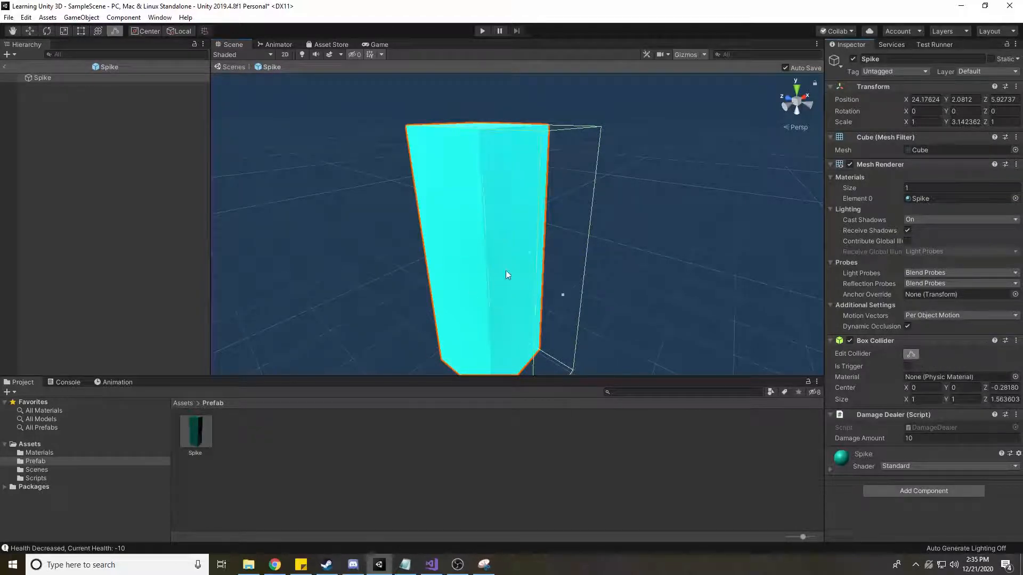
{"action": "left_click_drag", "start_coordinate": [561, 293], "coordinate": [520, 279]}
{"action": "right_click_drag", "start_coordinate": [488, 293], "coordinate": [623, 315]}
{"action": "key", "text": "a"}
{"action": "left_click", "coordinate": [1003, 400]}
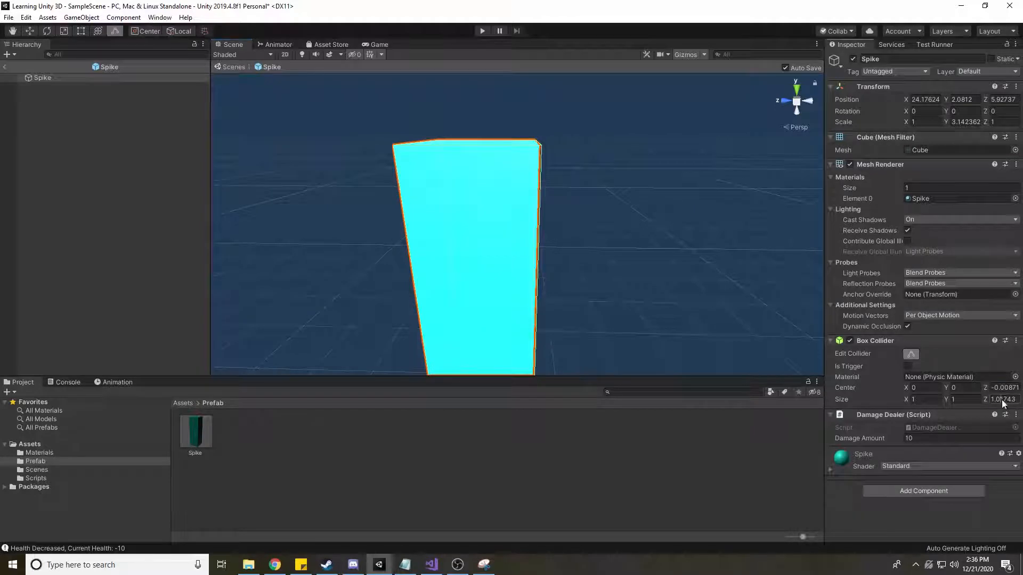
{"action": "type", "text": "1"}
{"action": "left_click", "coordinate": [1008, 387]}
{"action": "type", "text": "0"}
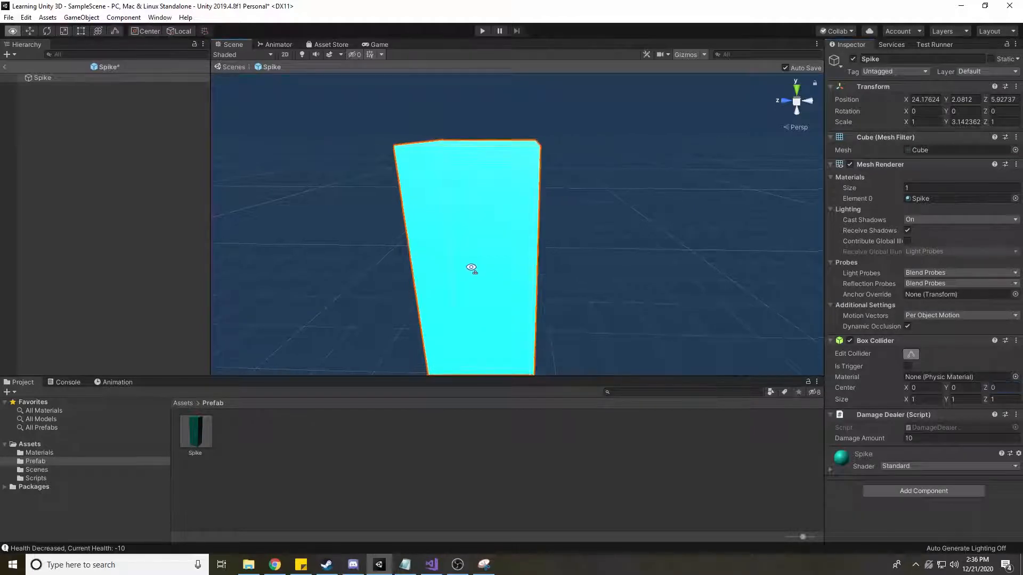
{"action": "key", "text": "d"}
{"action": "right_click_drag", "start_coordinate": [473, 270], "coordinate": [410, 251]}
{"action": "key", "text": "a"}
{"action": "right_click_drag", "start_coordinate": [592, 243], "coordinate": [562, 251]}
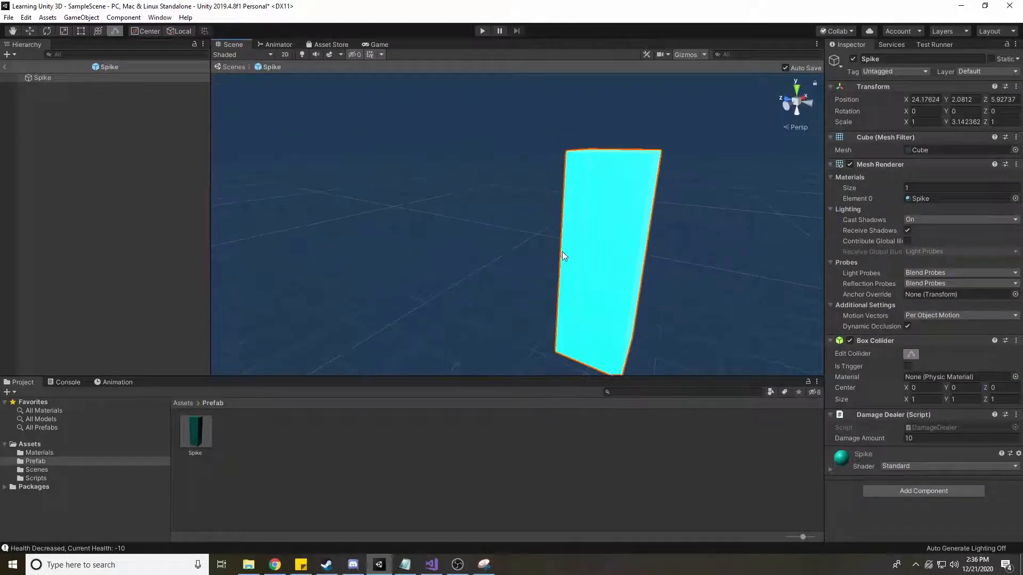
{"action": "left_click", "coordinate": [6, 67]}
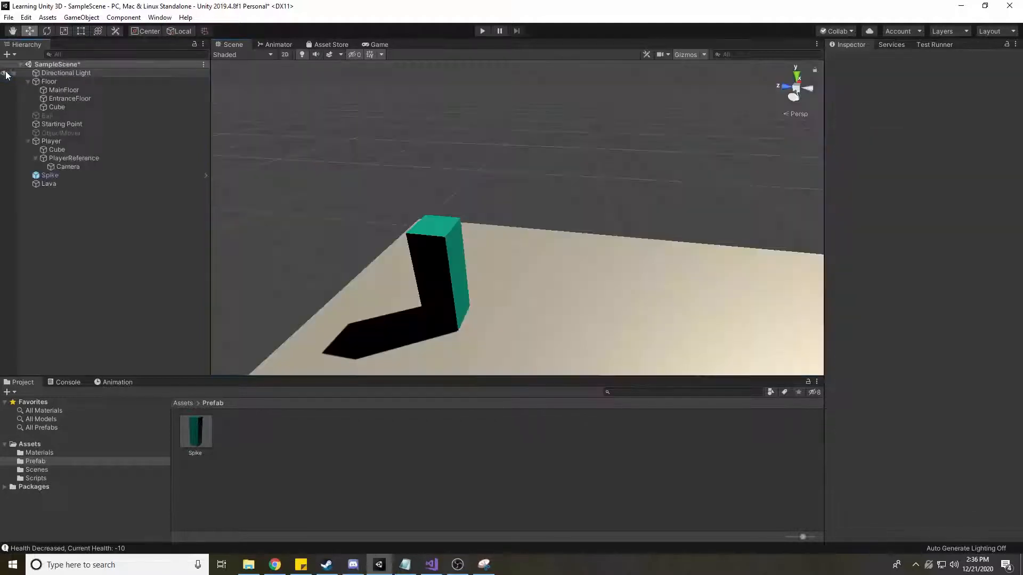
Place three more Spike prefab instances in a row on the beige floor beside the original and save the scene
{"action": "left_click", "coordinate": [105, 174]}
{"action": "right_click_drag", "start_coordinate": [533, 299], "coordinate": [297, 331]}
{"action": "left_click_drag", "start_coordinate": [196, 441], "coordinate": [406, 296]}
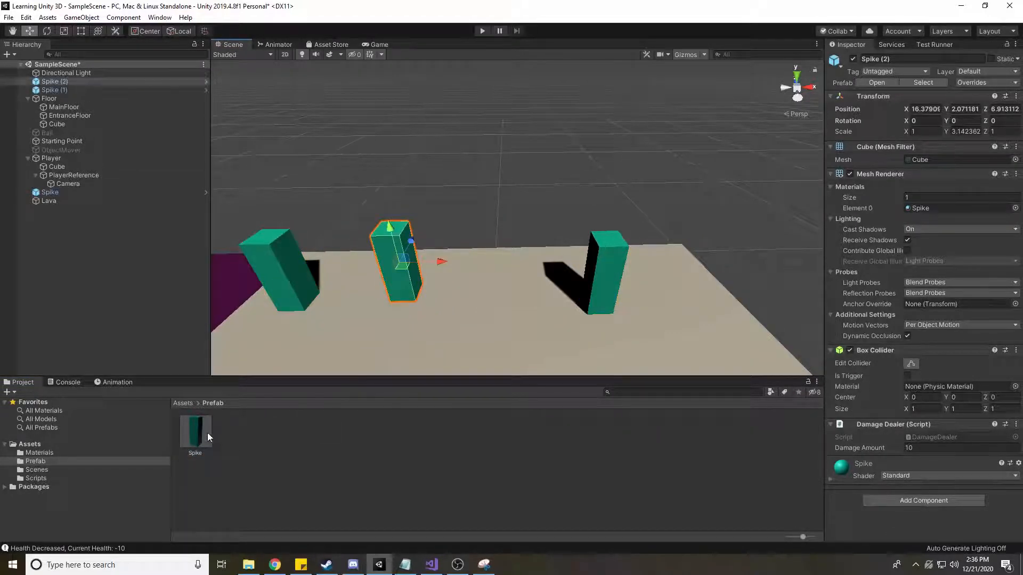
{"action": "left_click_drag", "start_coordinate": [207, 433], "coordinate": [459, 335]}
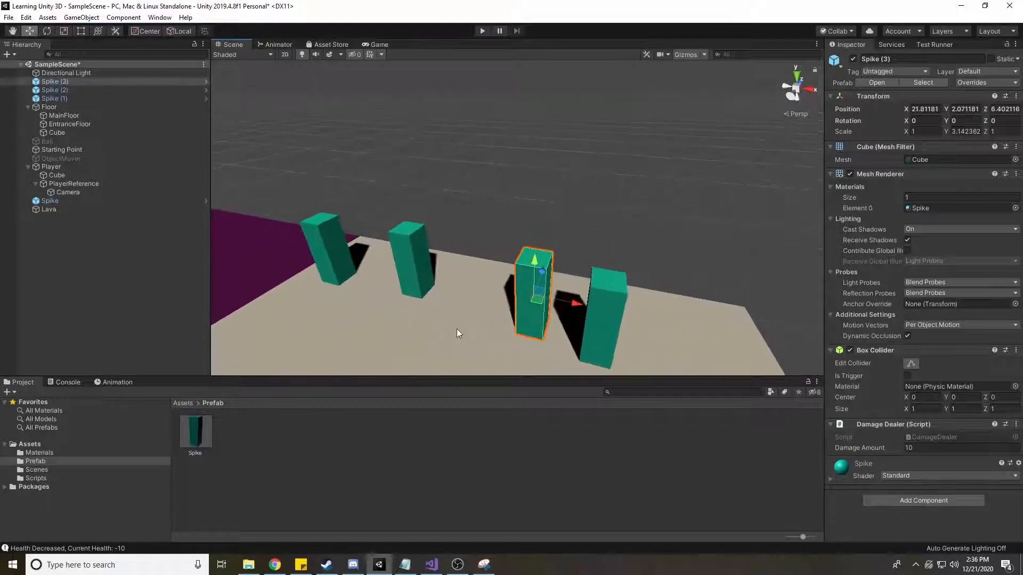
{"action": "key", "text": "ctrl+s"}
Examine the four spike instances on the floor and compare their component settings one by one
{"action": "left_click", "coordinate": [622, 288]}
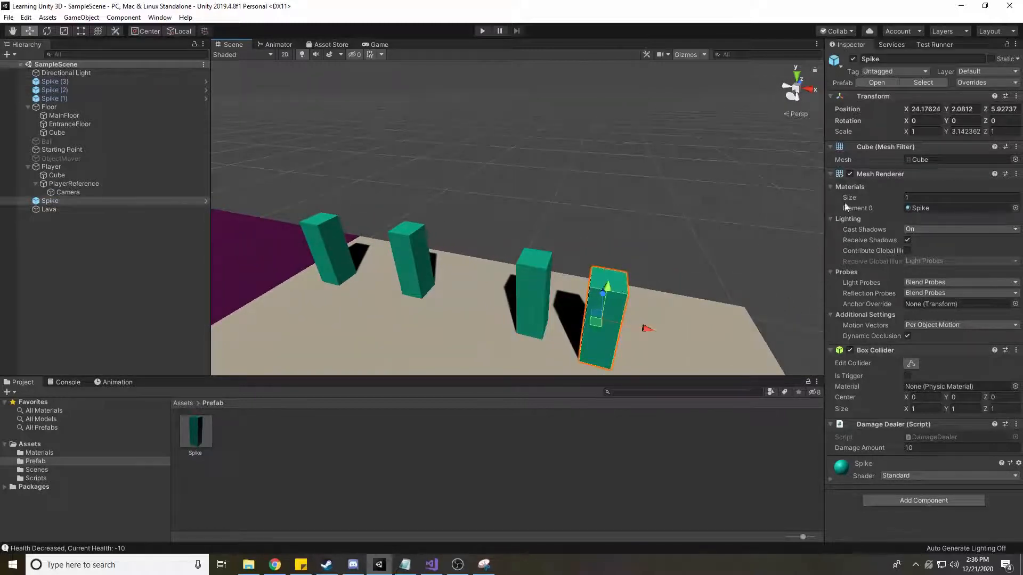
{"action": "mouse_move", "coordinate": [615, 261]}
{"action": "left_mouse_down", "text": "alt"}
{"action": "mouse_move", "coordinate": [516, 270]}
{"action": "mouse_move", "coordinate": [539, 309]}
{"action": "mouse_move", "coordinate": [607, 274]}
{"action": "left_mouse_up", "text": "alt"}
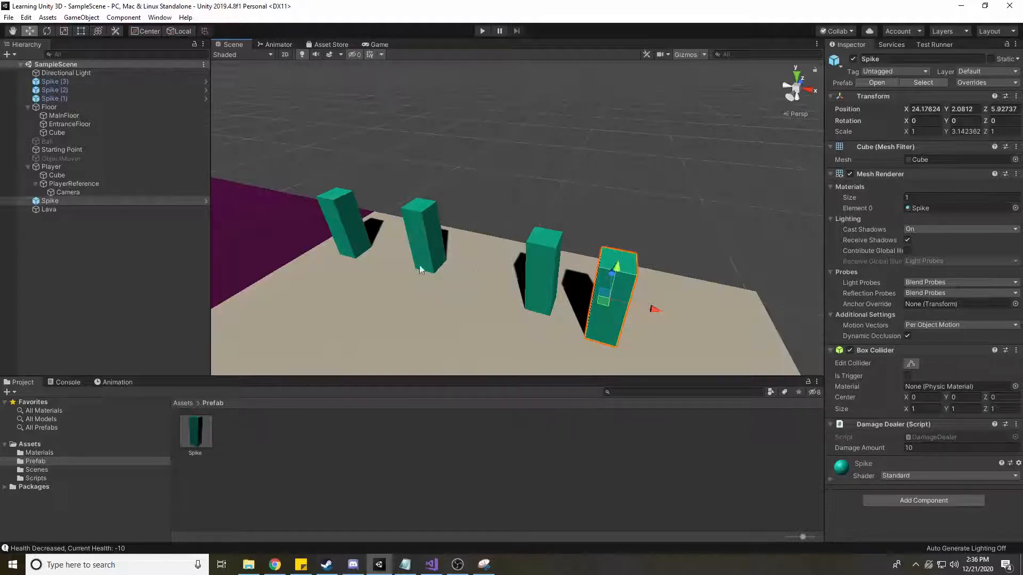
{"action": "left_click", "coordinate": [542, 256]}
{"action": "left_click", "coordinate": [610, 264]}
{"action": "mouse_move", "coordinate": [696, 166]}
{"action": "left_mouse_down", "text": "alt"}
{"action": "mouse_move", "coordinate": [632, 153]}
{"action": "mouse_move", "coordinate": [387, 151]}
{"action": "mouse_move", "coordinate": [401, 211]}
{"action": "mouse_move", "coordinate": [450, 226]}
{"action": "mouse_move", "coordinate": [790, 158]}
{"action": "mouse_move", "coordinate": [612, 171]}
{"action": "mouse_move", "coordinate": [759, 171]}
{"action": "mouse_move", "coordinate": [737, 155]}
{"action": "mouse_move", "coordinate": [704, 161]}
{"action": "left_mouse_up", "text": "alt"}
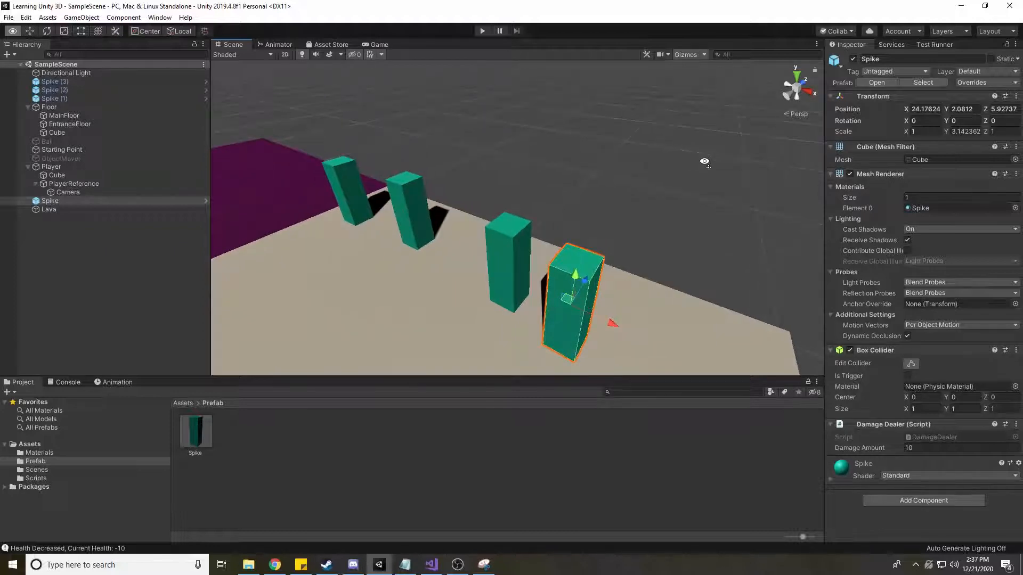
{"action": "left_click_drag", "start_coordinate": [705, 162], "coordinate": [695, 169], "text": "alt"}
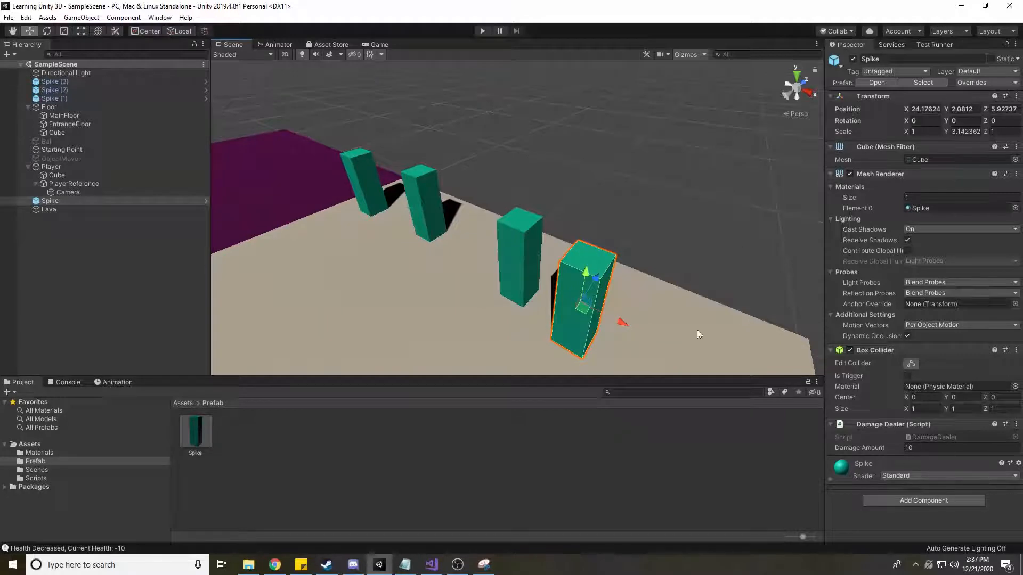
{"action": "left_click_drag", "start_coordinate": [697, 334], "coordinate": [559, 221], "text": "alt"}
{"action": "left_click", "coordinate": [492, 218]}
{"action": "left_click", "coordinate": [410, 180]}
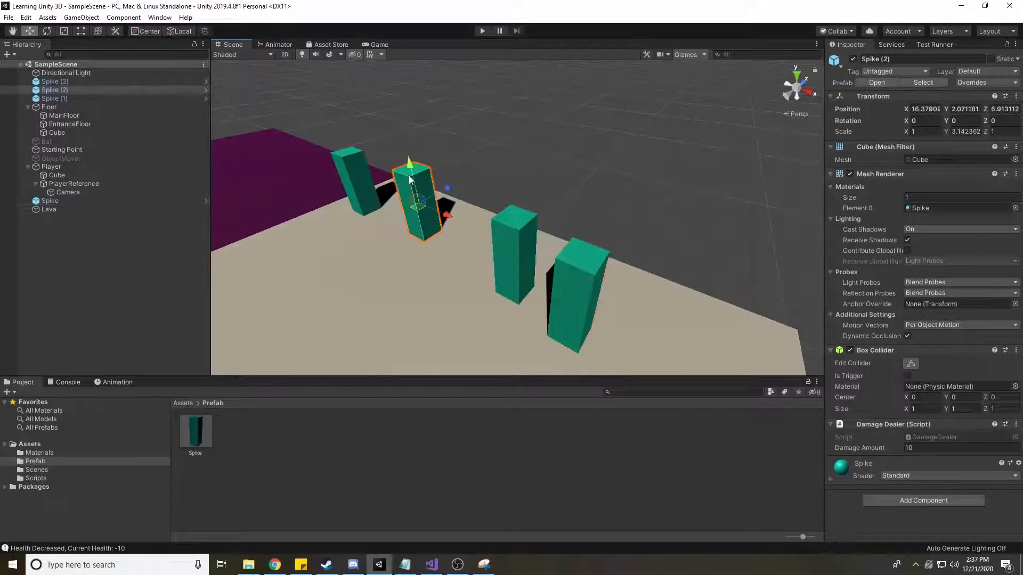
{"action": "left_click", "coordinate": [334, 158]}
{"action": "left_click", "coordinate": [414, 195]}
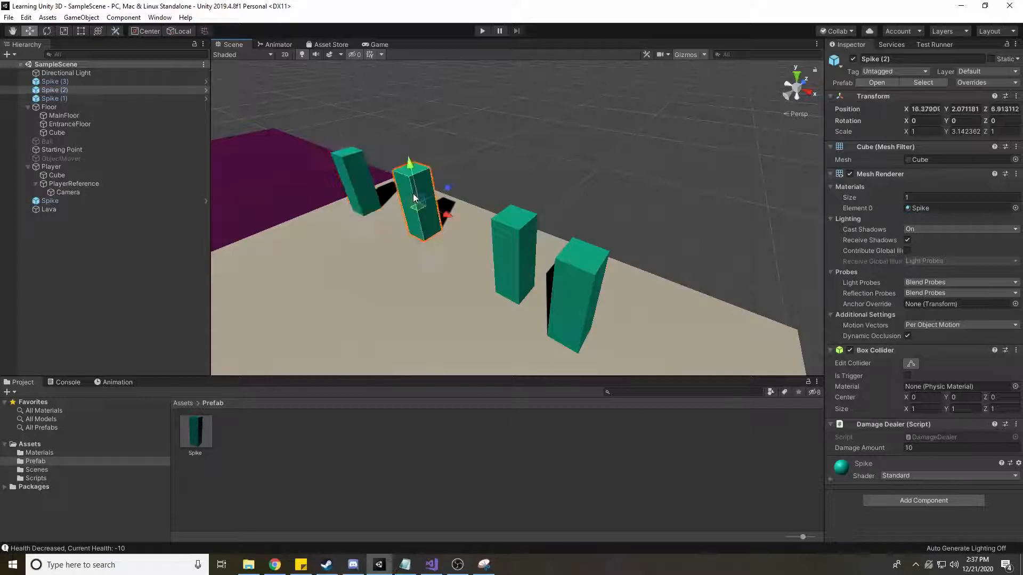
Create an empty GameObject in the scene and rename it Spikes
{"action": "left_click", "coordinate": [523, 235]}
{"action": "left_click", "coordinate": [577, 257]}
{"action": "right_click", "coordinate": [77, 287]}
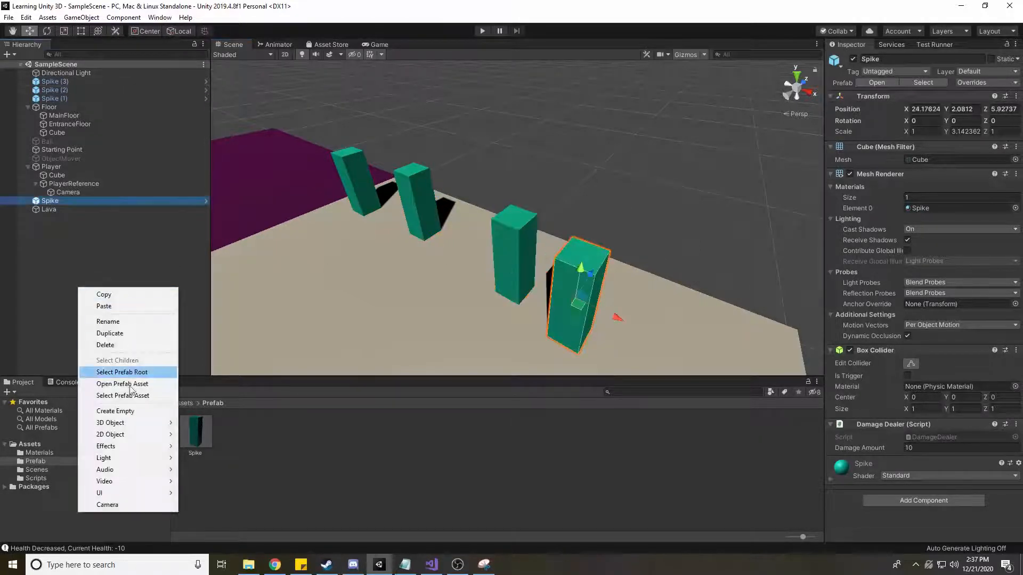
{"action": "left_click", "coordinate": [115, 410]}
{"action": "right_click", "coordinate": [65, 218]}
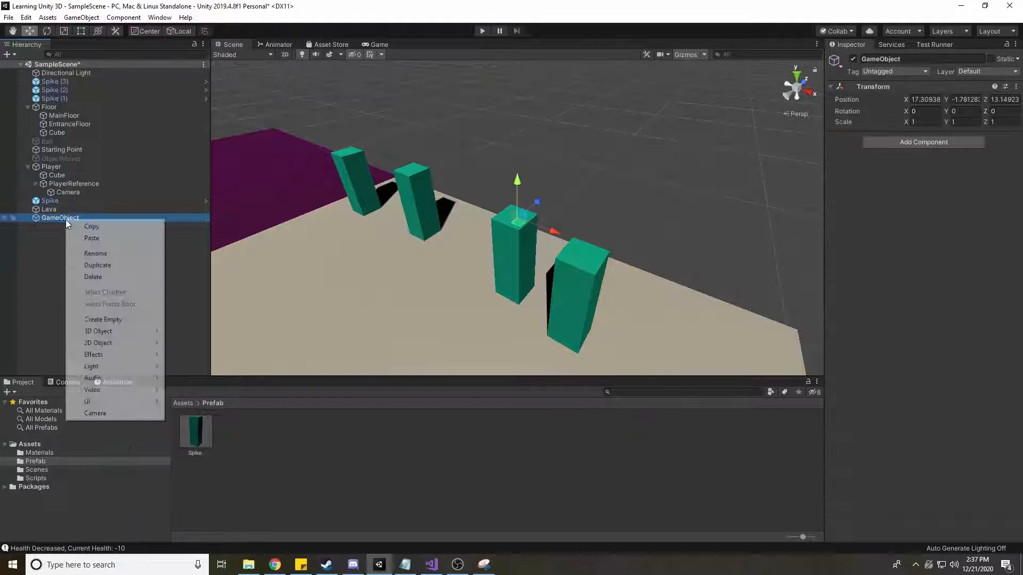
{"action": "left_click", "coordinate": [111, 255]}
{"action": "type", "text": "Spikes"}
{"action": "key", "text": "Return"}
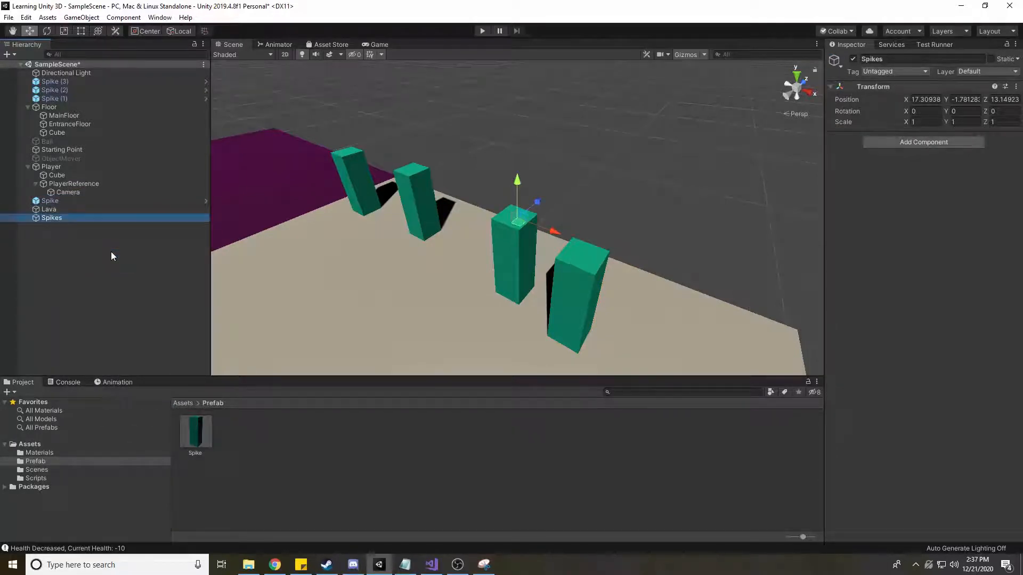
Make all four spike instances children of the Spikes object
{"action": "left_click", "coordinate": [55, 81]}
{"action": "left_click", "coordinate": [64, 99], "text": "shift"}
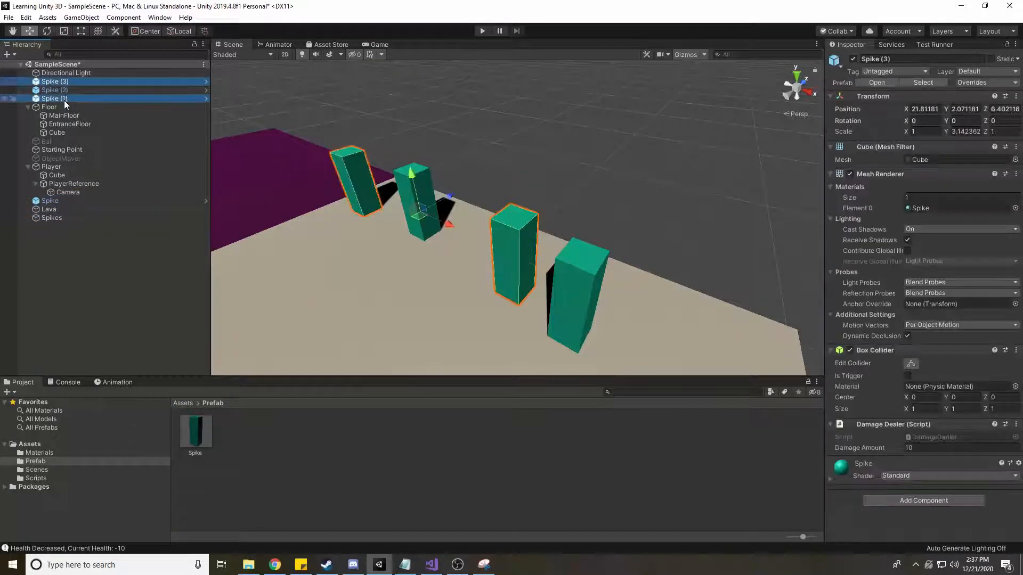
{"action": "left_click", "coordinate": [65, 92], "text": "ctrl"}
{"action": "left_click", "coordinate": [53, 202], "text": "ctrl"}
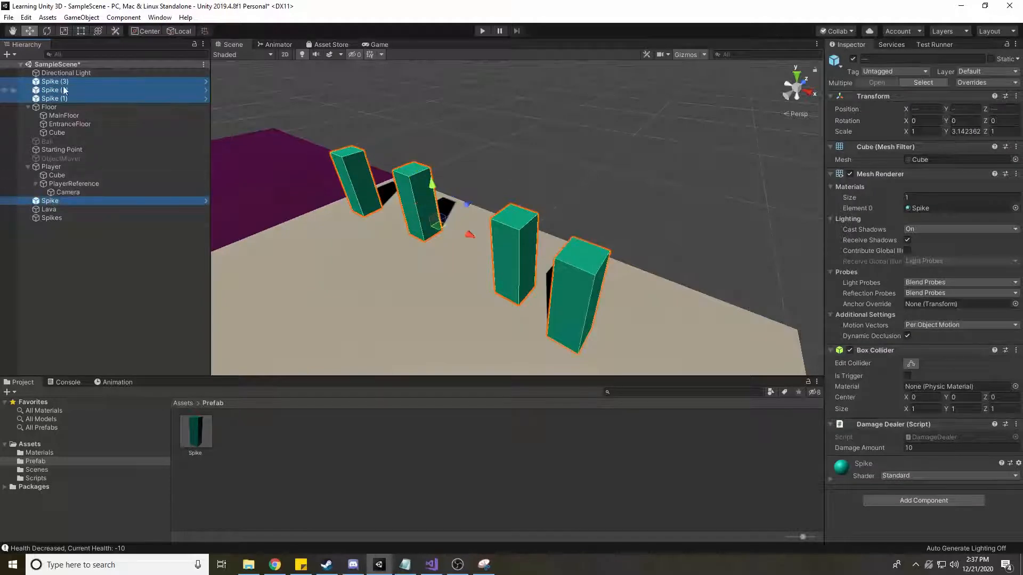
{"action": "left_click_drag", "start_coordinate": [64, 91], "coordinate": [57, 220]}
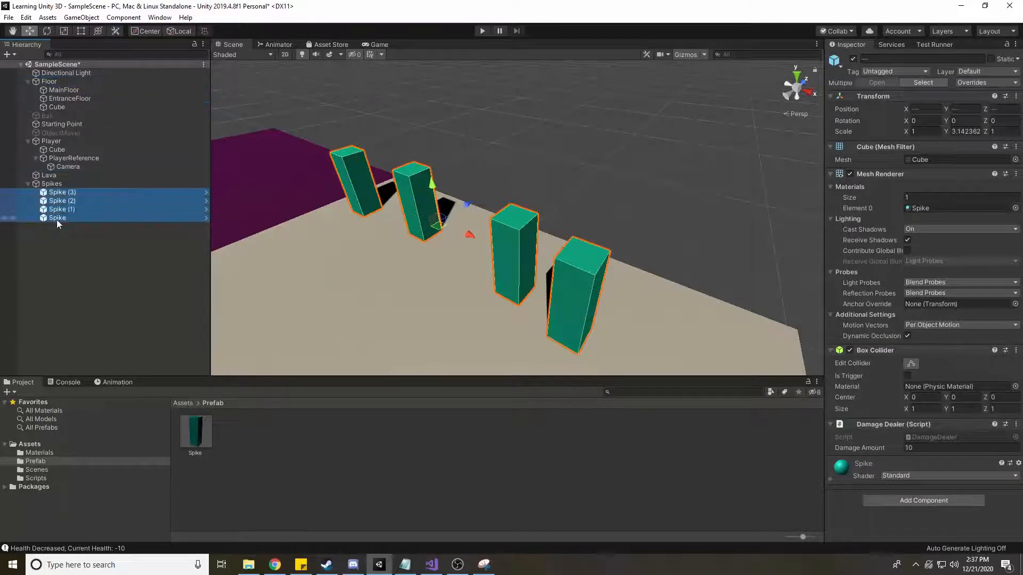
{"action": "left_click", "coordinate": [120, 267]}
{"action": "mouse_move", "coordinate": [672, 173]}
{"action": "left_mouse_down", "text": "alt"}
{"action": "mouse_move", "coordinate": [474, 172]}
{"action": "mouse_move", "coordinate": [630, 185]}
{"action": "mouse_move", "coordinate": [576, 169]}
{"action": "mouse_move", "coordinate": [674, 183]}
{"action": "left_mouse_up", "text": "alt"}
Move the Spikes parent across the floor to about X 19.54 and Z 14.78
{"action": "left_click", "coordinate": [53, 183]}
{"action": "key", "text": "s"}
{"action": "right_click_drag", "start_coordinate": [577, 213], "coordinate": [608, 226]}
{"action": "key", "text": "w"}
{"action": "left_click_drag", "start_coordinate": [576, 222], "coordinate": [408, 211]}
{"action": "key", "text": "s"}
{"action": "right_click_drag", "start_coordinate": [448, 212], "coordinate": [497, 210]}
{"action": "key", "text": "w"}
{"action": "key", "text": "a"}
{"action": "left_click_drag", "start_coordinate": [483, 224], "coordinate": [471, 260]}
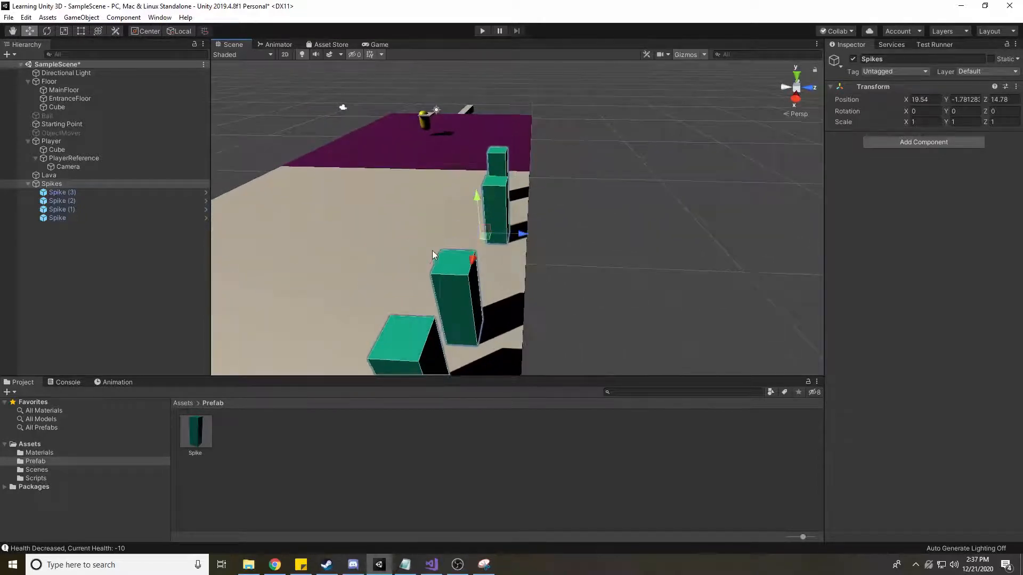
Set the Damage Amount of Spike (2), the second spike in the row, to 20
{"action": "key", "text": "a"}
{"action": "right_click_drag", "start_coordinate": [432, 256], "coordinate": [695, 251]}
{"action": "key", "text": "w"}
{"action": "key", "text": "d"}
{"action": "key", "text": "s"}
{"action": "left_click", "coordinate": [694, 252]}
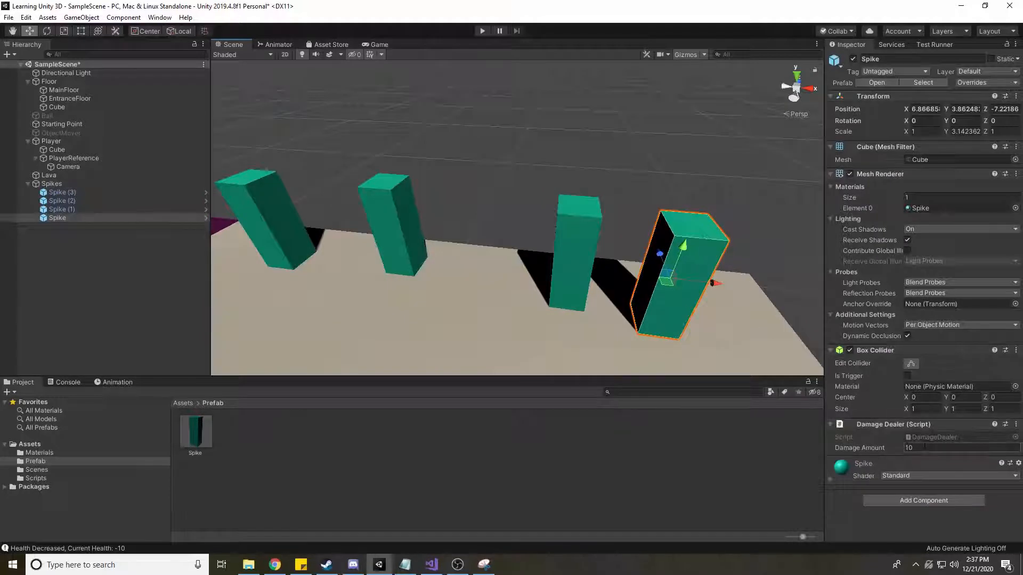
{"action": "left_click", "coordinate": [237, 209]}
{"action": "left_click", "coordinate": [382, 212]}
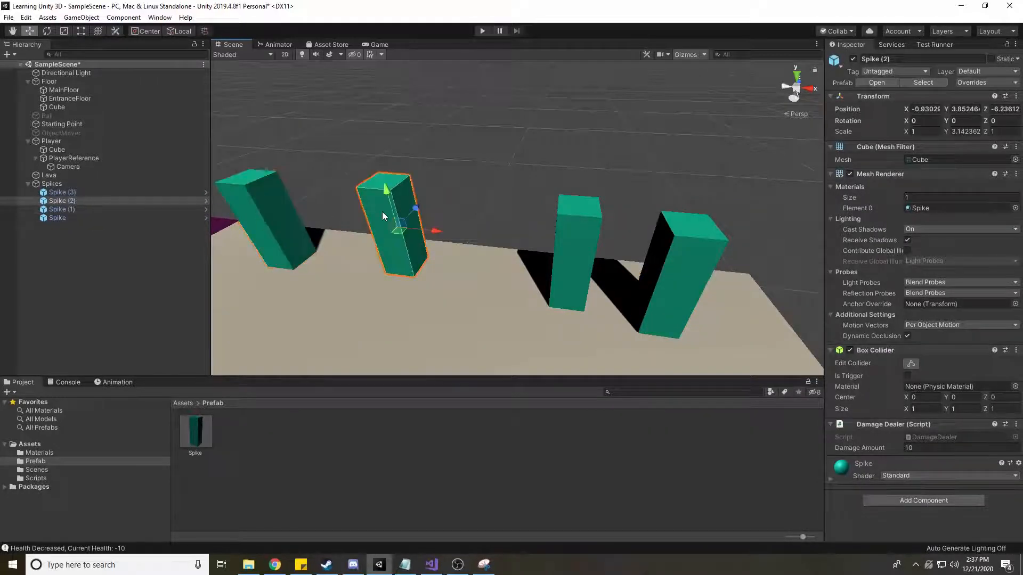
{"action": "left_click", "coordinate": [944, 448]}
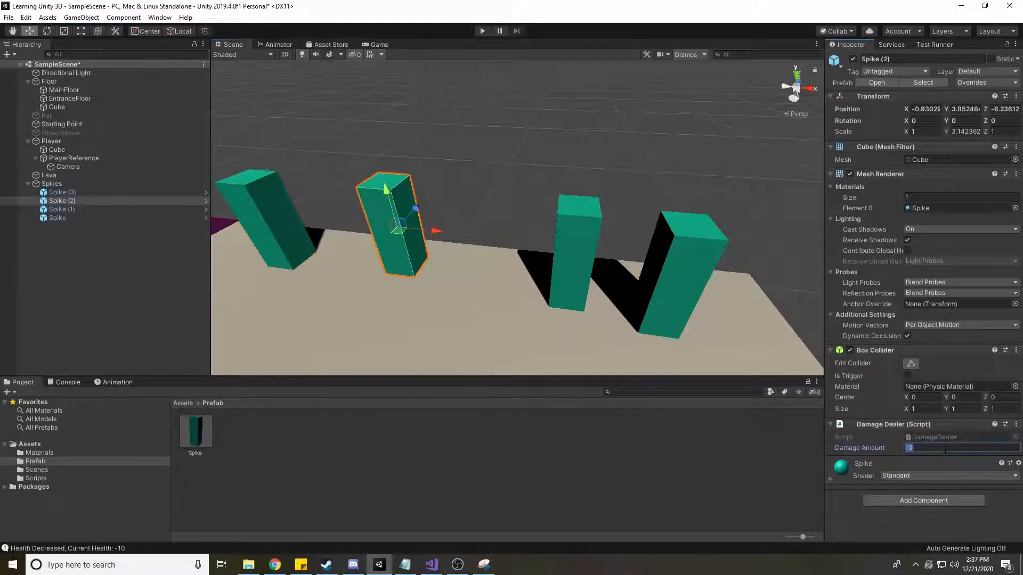
{"action": "type", "text": "20"}
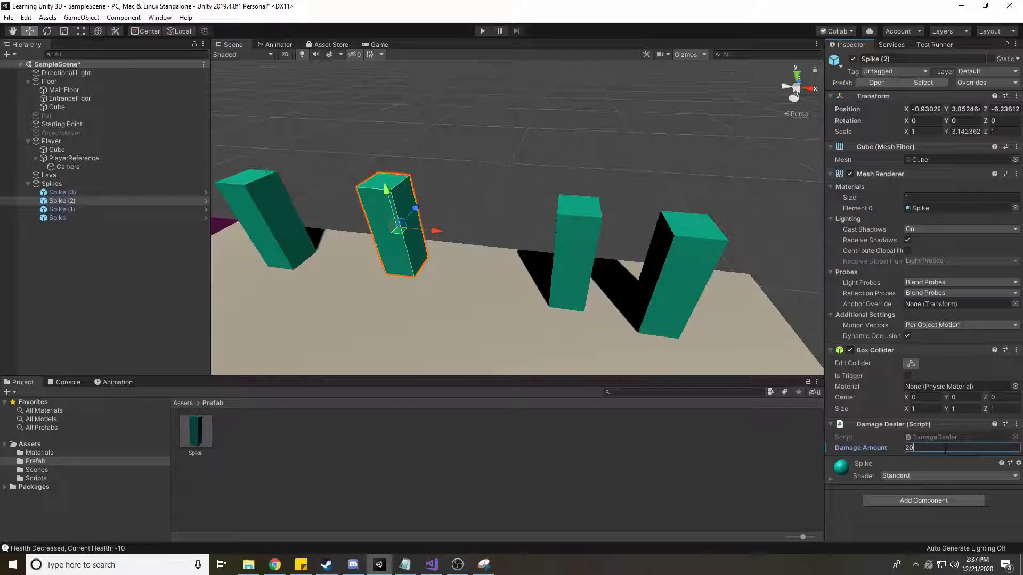
Set the Damage Amount of Spike (3) to 30 and of the last spike in the row to 40
{"action": "left_click", "coordinate": [593, 236]}
{"action": "left_click", "coordinate": [962, 448]}
{"action": "type", "text": "30"}
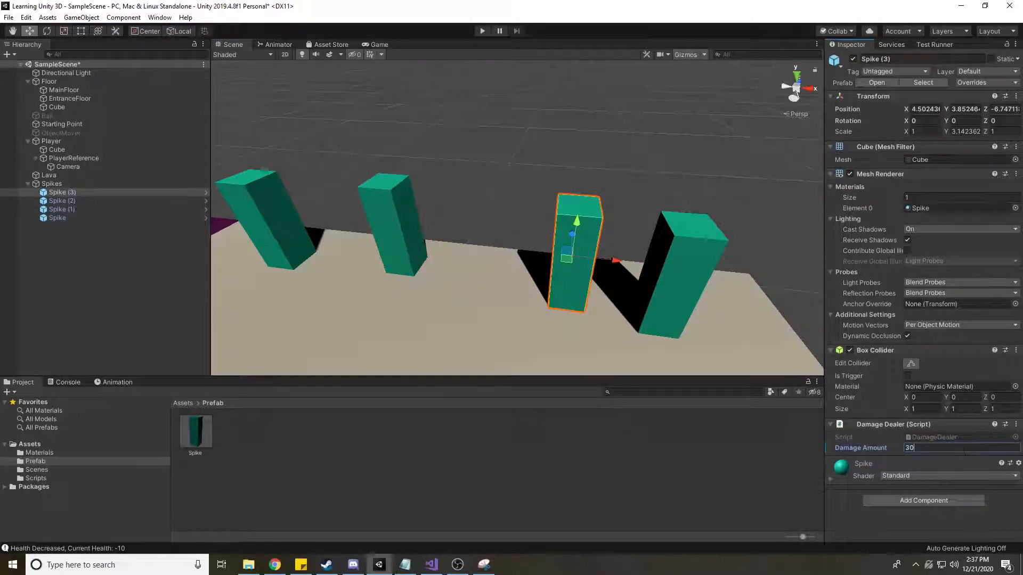
{"action": "left_click", "coordinate": [705, 266]}
{"action": "left_click", "coordinate": [920, 448]}
{"action": "type", "text": "4"}
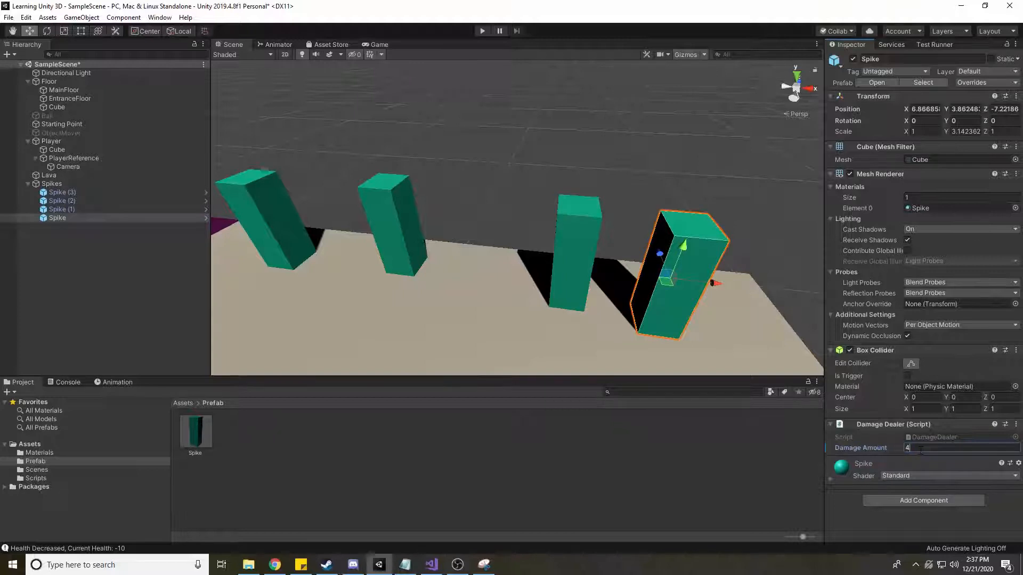
Compare the Damage Amount of the individual spikes and view the prefab overrides of Spike (2)
{"action": "left_click", "coordinate": [567, 256]}
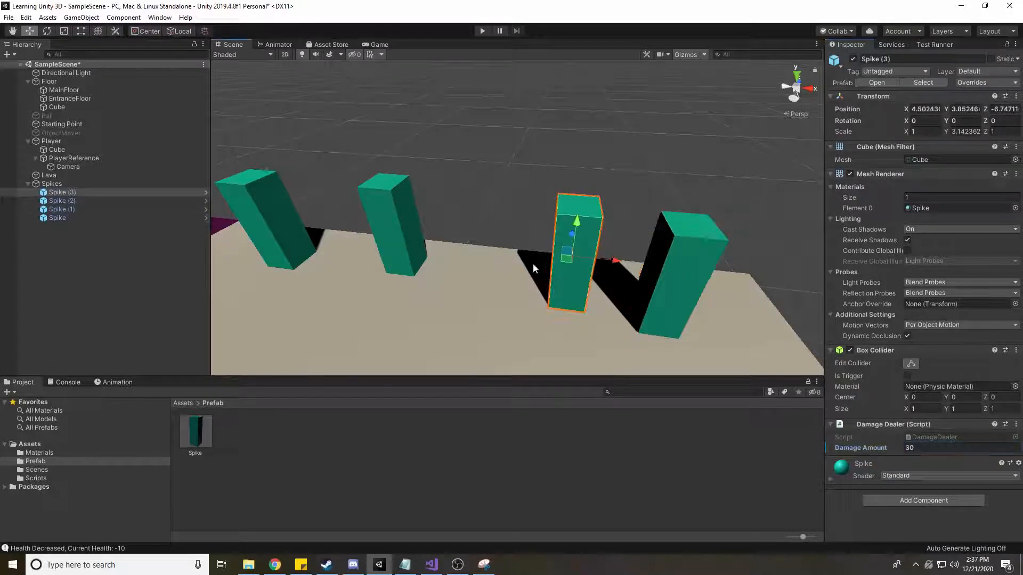
{"action": "left_click", "coordinate": [398, 224]}
{"action": "left_click", "coordinate": [283, 209]}
{"action": "left_click", "coordinate": [386, 207]}
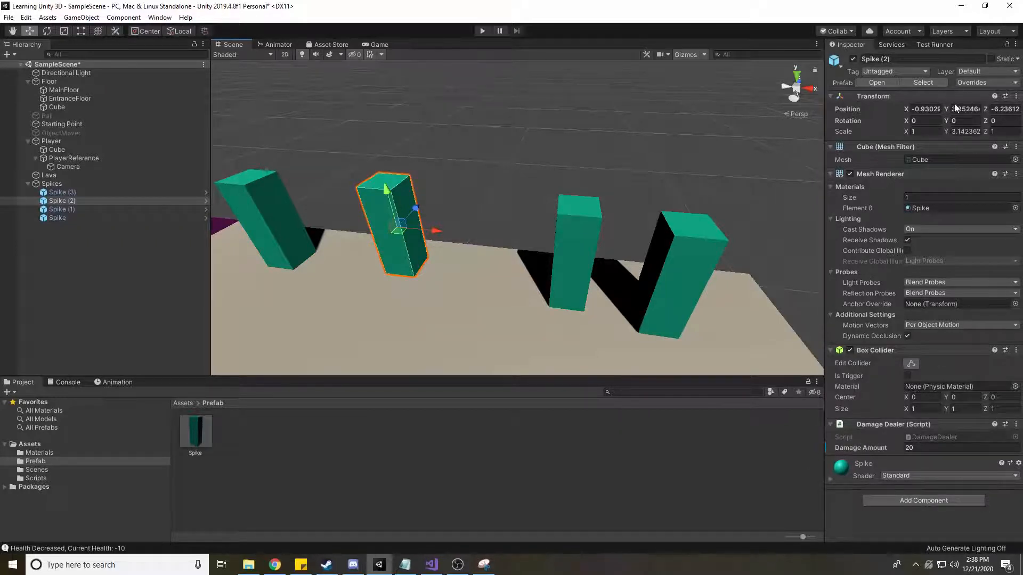
{"action": "left_click", "coordinate": [271, 228]}
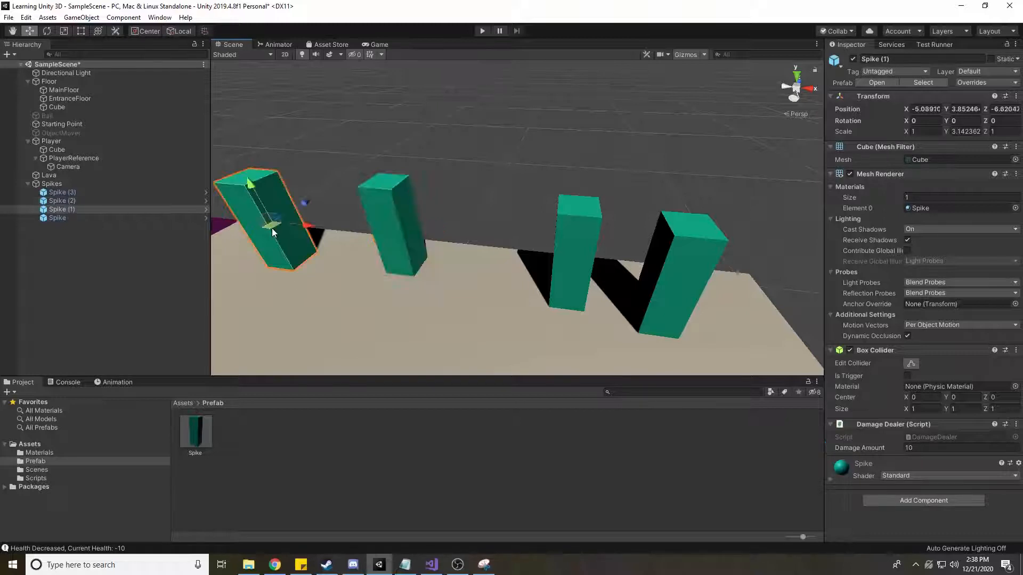
{"action": "left_click", "coordinate": [406, 229]}
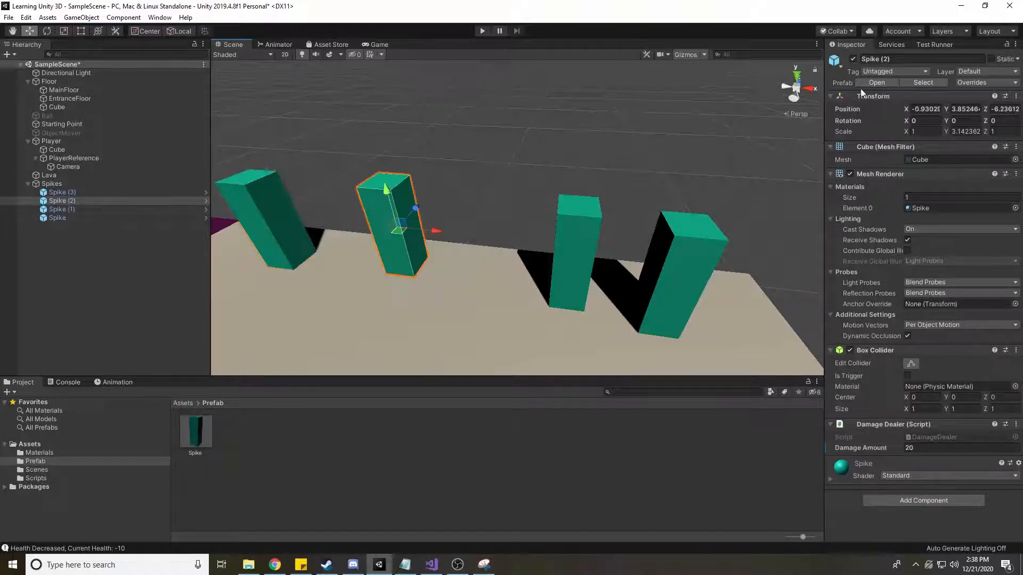
{"action": "left_click", "coordinate": [976, 86]}
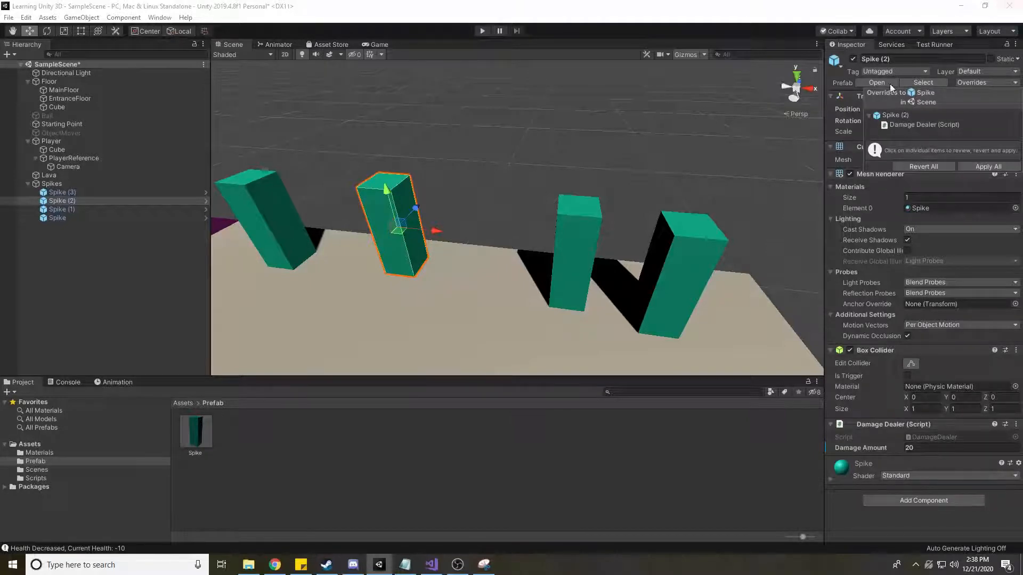
Go through the four spikes again one by one and check each one's Damage Amount
{"action": "left_click", "coordinate": [572, 245]}
{"action": "left_click", "coordinate": [663, 239]}
{"action": "left_click", "coordinate": [583, 226]}
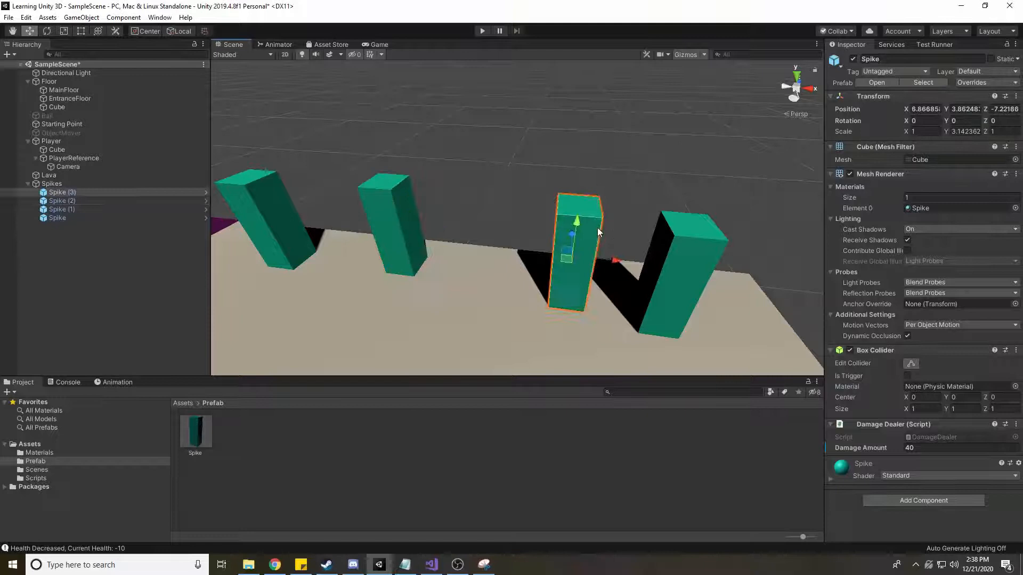
{"action": "left_click", "coordinate": [398, 203]}
{"action": "left_click", "coordinate": [263, 189]}
{"action": "left_click", "coordinate": [379, 203]}
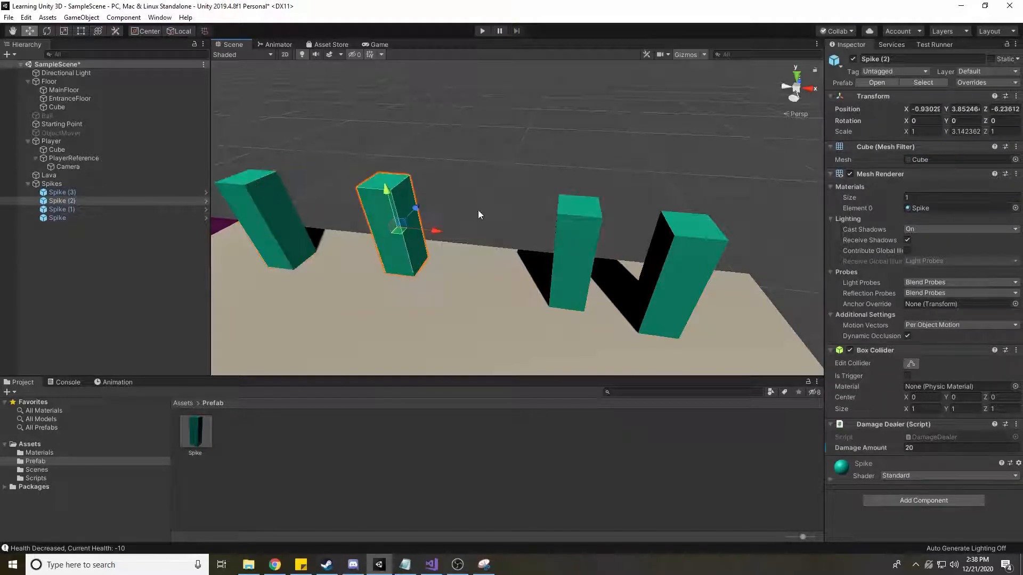
{"action": "left_click", "coordinate": [597, 224]}
{"action": "left_click", "coordinate": [693, 278]}
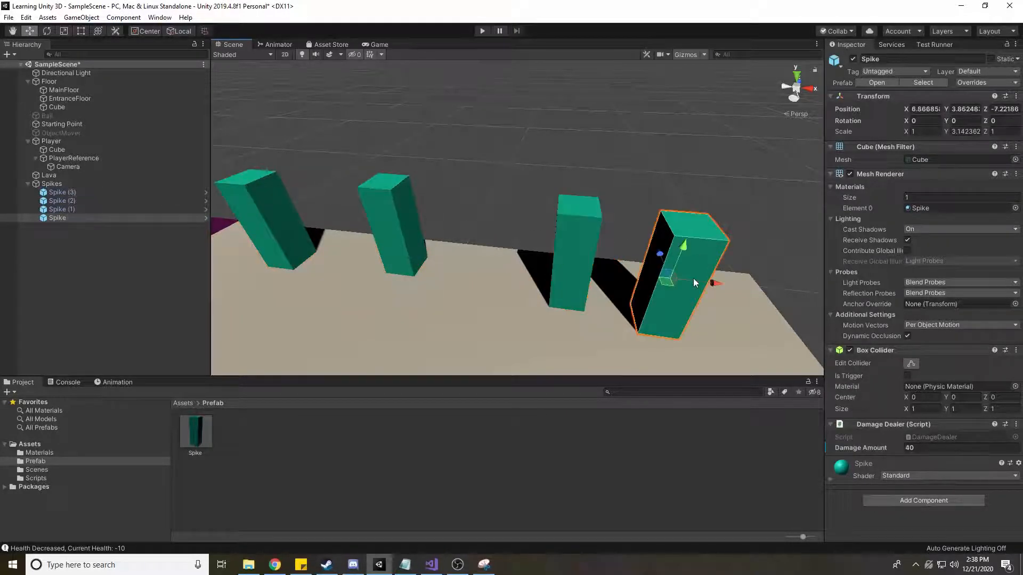
Play the scene with the console log shown and run the player into the first two spikes
{"action": "left_click", "coordinate": [481, 31]}
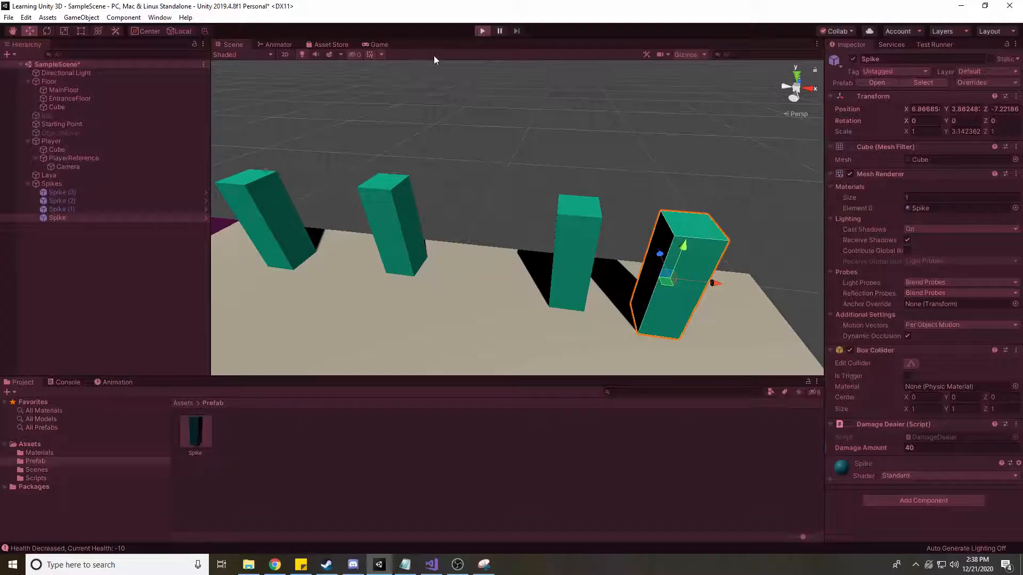
{"action": "key", "text": "w"}
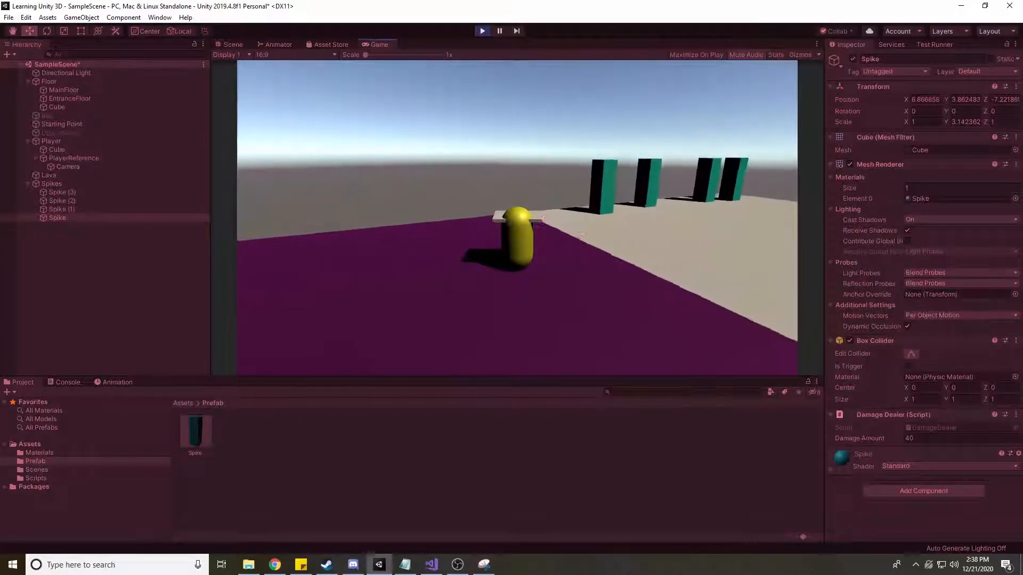
{"action": "left_click", "coordinate": [80, 383]}
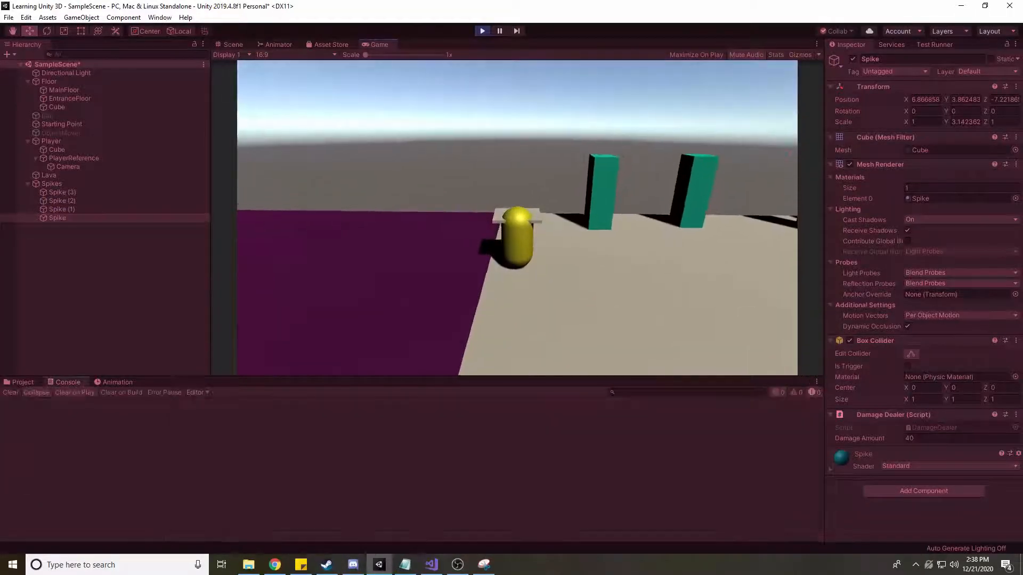
{"action": "key", "text": "w"}
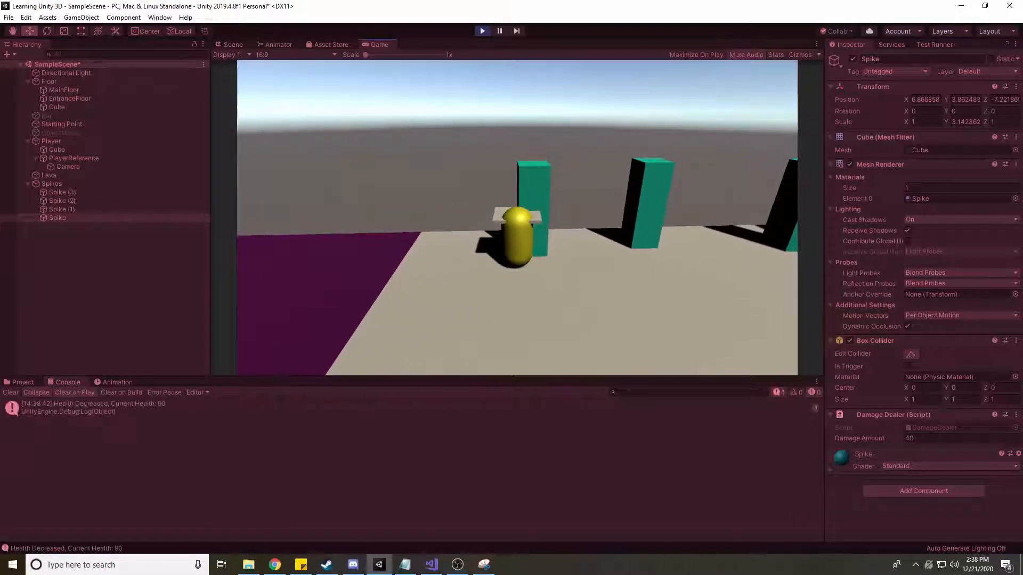
{"action": "key", "text": "s"}
{"action": "key", "text": "d"}
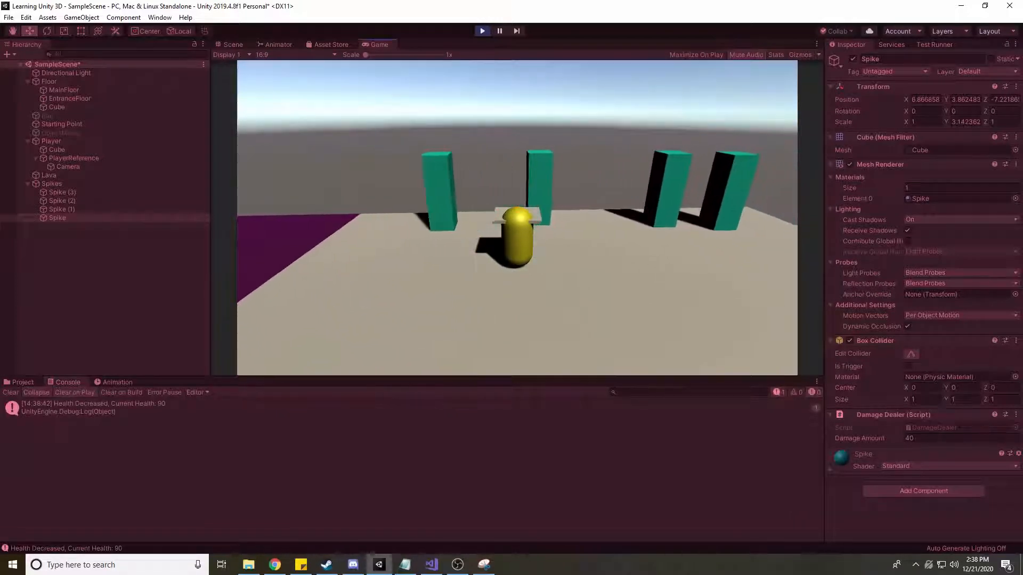
{"action": "key", "text": "w"}
{"action": "key", "text": "s"}
{"action": "key", "text": "d"}
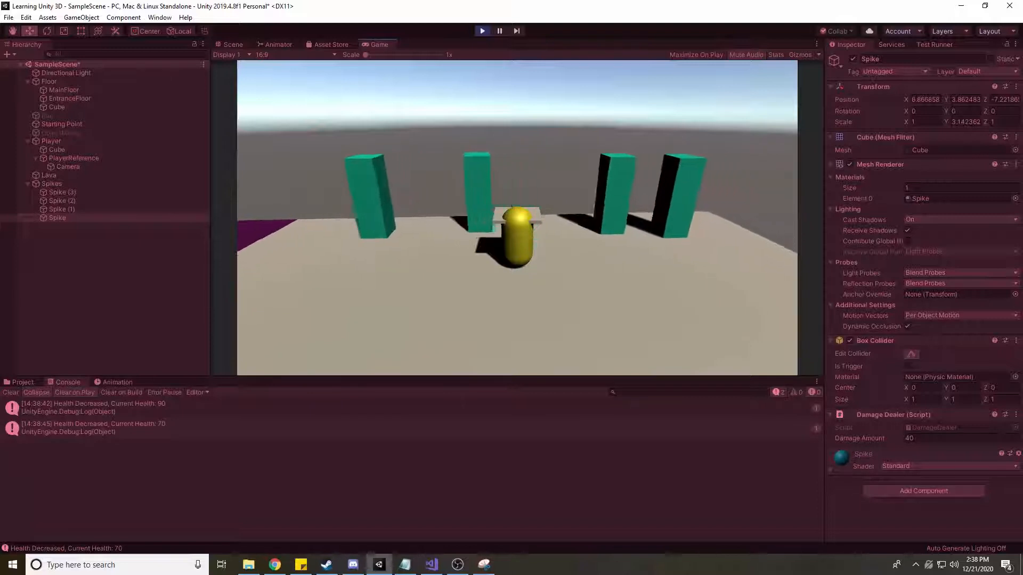
Run the player into the remaining two spikes to test their damage, and stop the game
{"action": "key", "text": "d"}
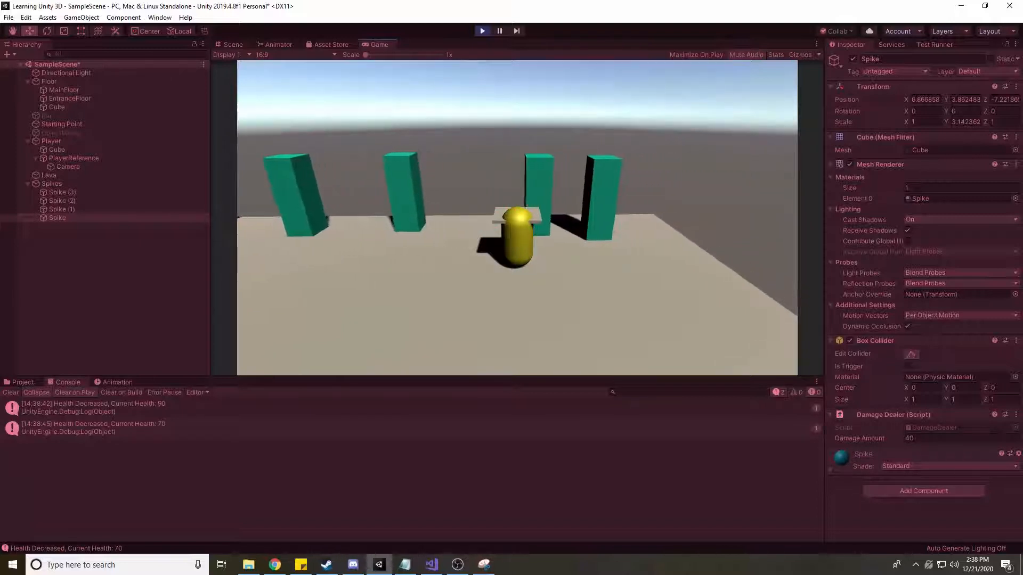
{"action": "key", "text": "w"}
{"action": "key", "text": "s"}
{"action": "key", "text": "d"}
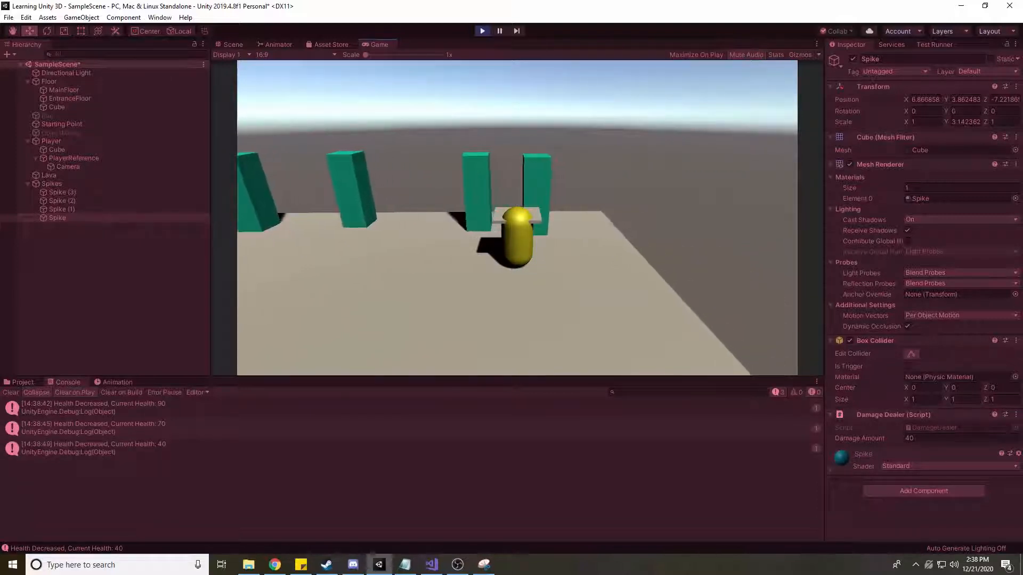
{"action": "key", "text": "w"}
{"action": "key", "text": "s"}
{"action": "key", "text": "a"}
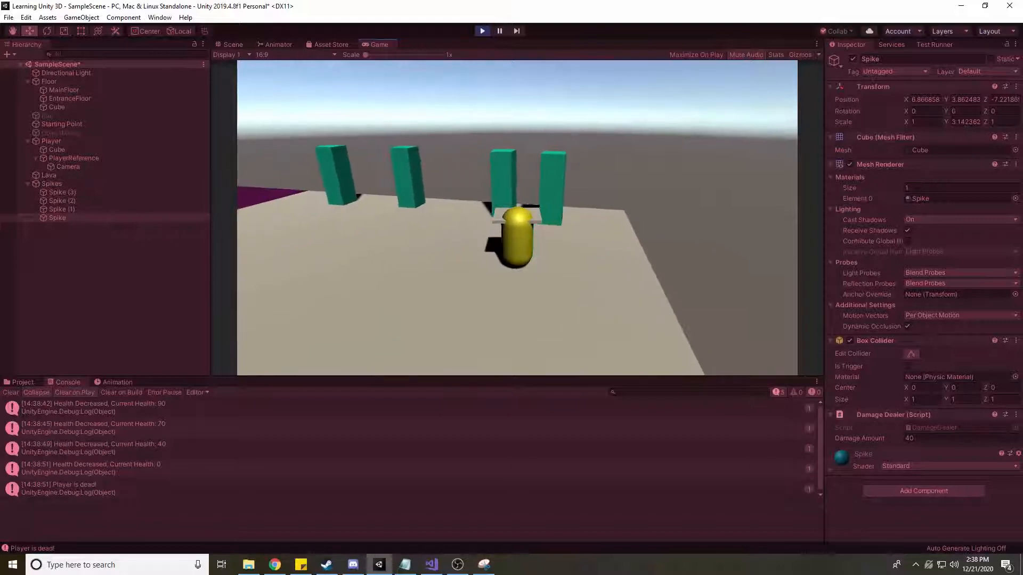
{"action": "key", "text": "a"}
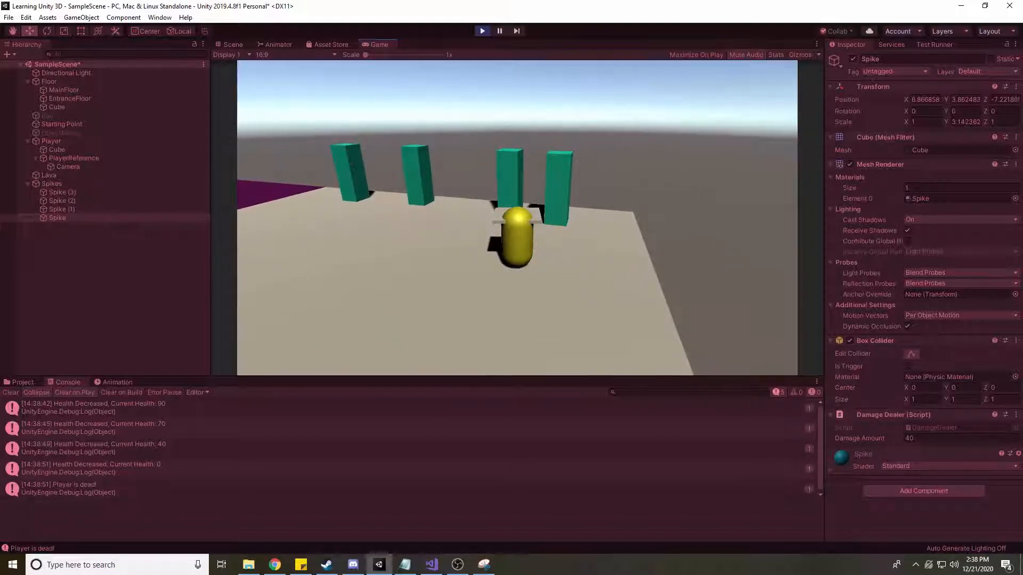
{"action": "key", "text": "s"}
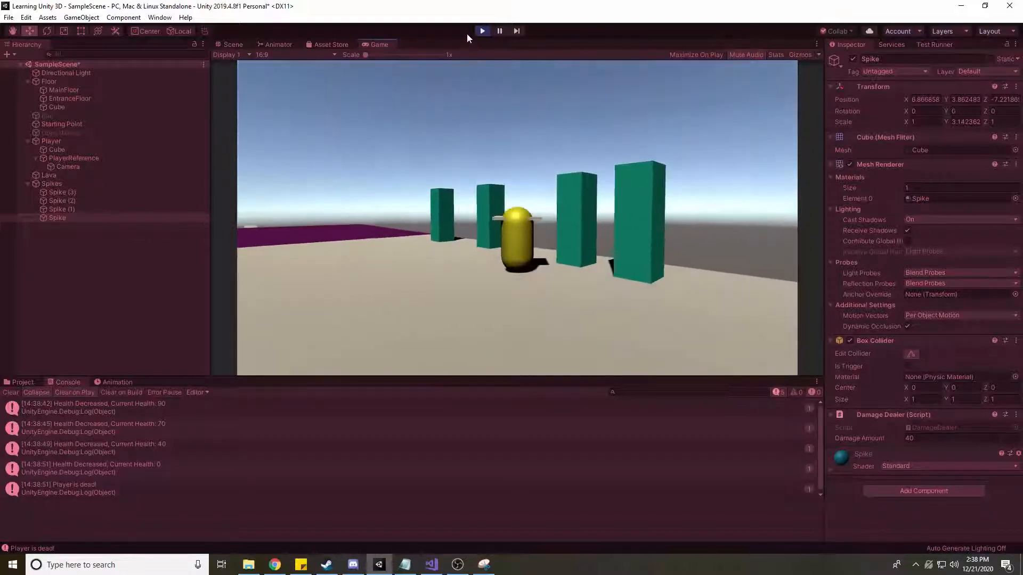
{"action": "left_click", "coordinate": [482, 31]}
Check the Damage Amount of Spike (3), Spike (2) and Spike (1), and return to the project's Prefab assets
{"action": "left_click", "coordinate": [66, 201]}
{"action": "left_click", "coordinate": [79, 192]}
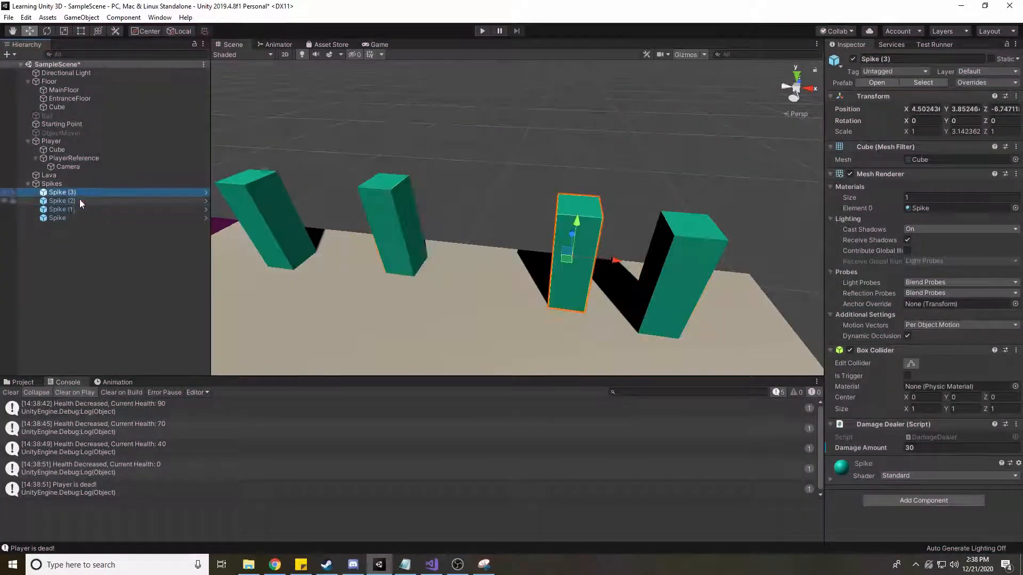
{"action": "left_click", "coordinate": [80, 201]}
{"action": "left_click", "coordinate": [85, 209]}
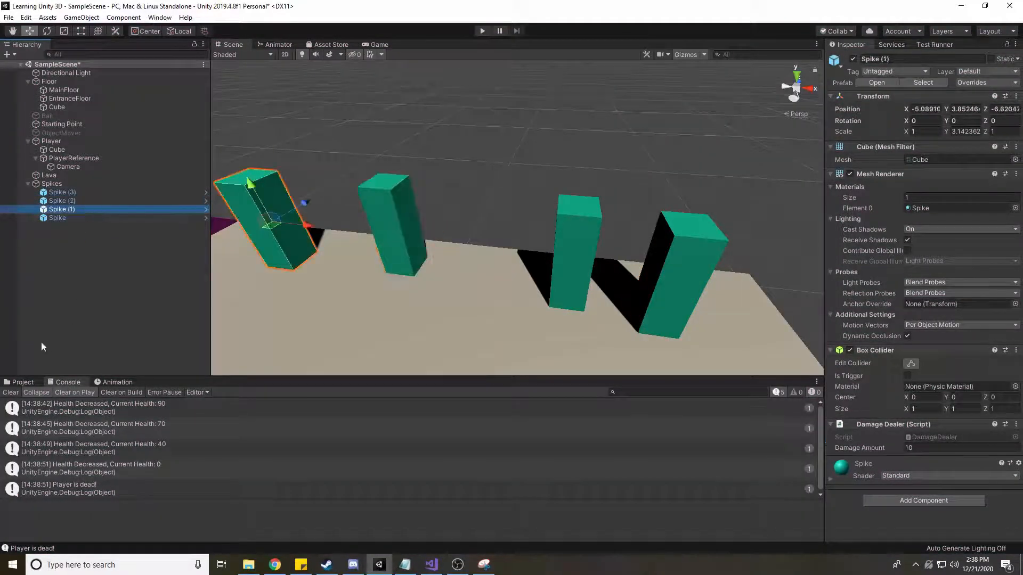
{"action": "left_click", "coordinate": [21, 382]}
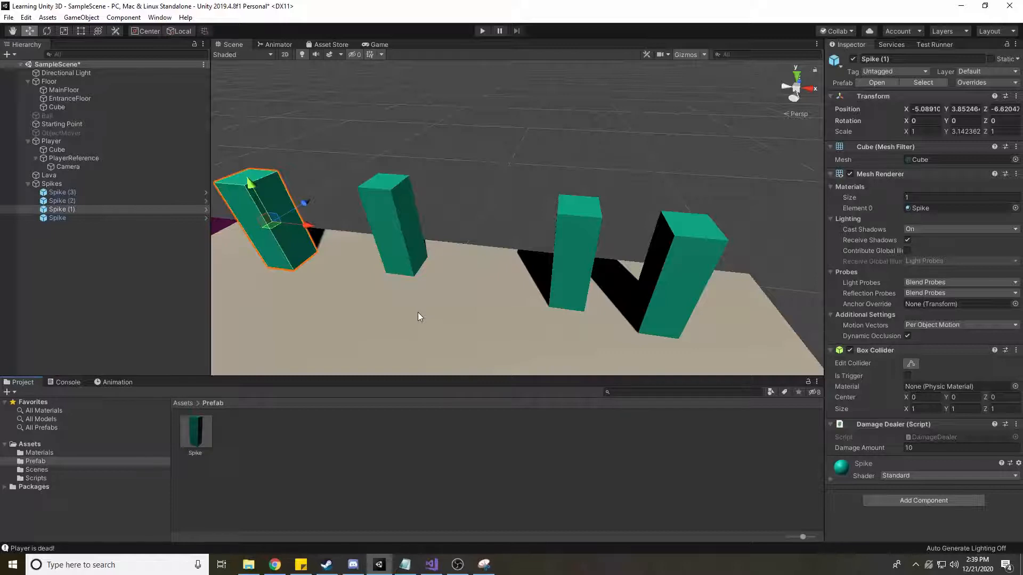
Switch to Visual Studio, declare a public GameObject field named Player below damageAmount in DamageDealer.cs, and save the script
{"action": "right_click_drag", "start_coordinate": [686, 193], "coordinate": [627, 131]}
{"action": "key", "text": "s"}
{"action": "key", "text": "w"}
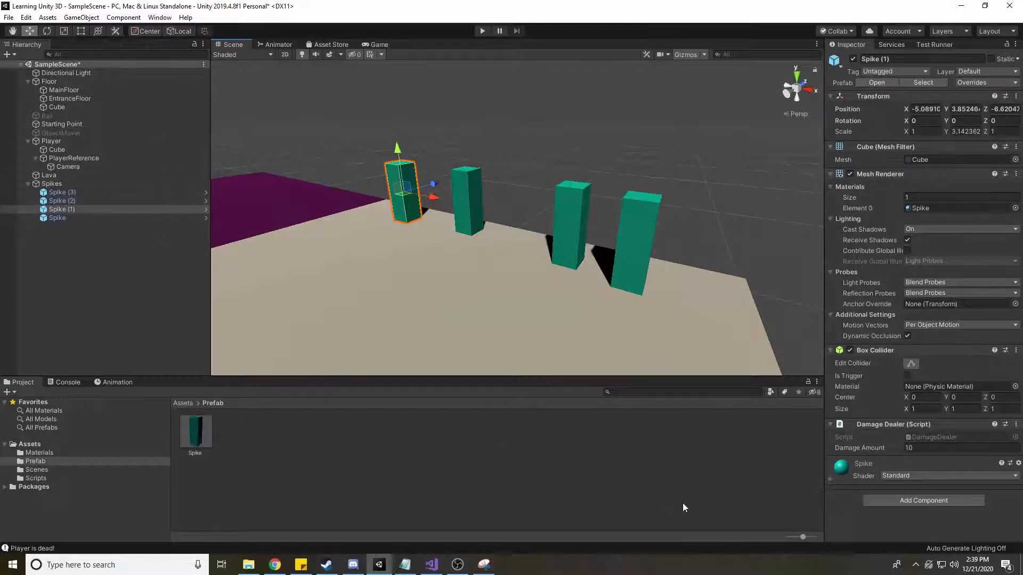
{"action": "left_click", "coordinate": [432, 563]}
{"action": "left_click", "coordinate": [272, 152]}
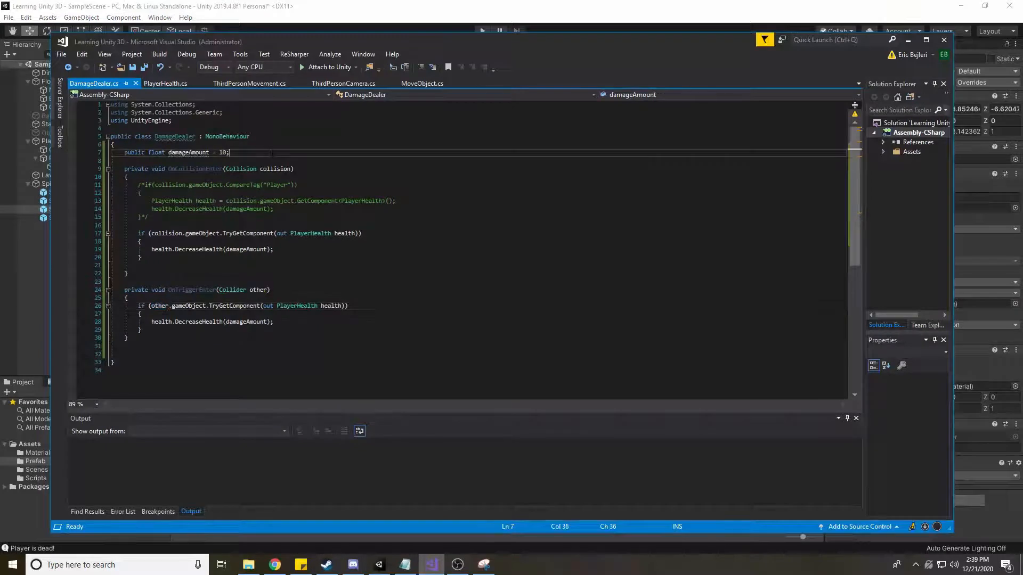
{"action": "key", "text": "Return"}
{"action": "key", "text": "Return"}
{"action": "type", "text": "public "}
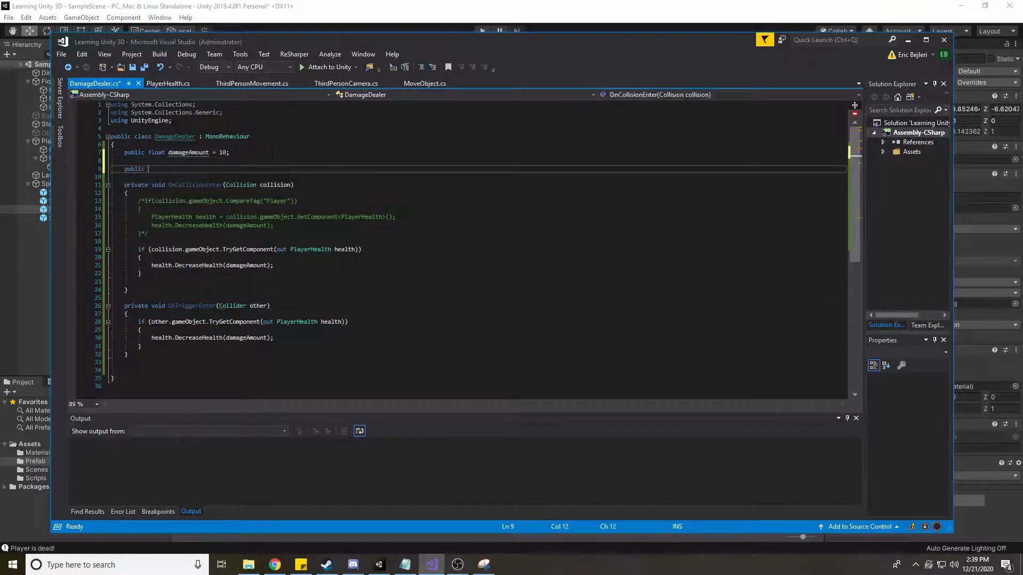
{"action": "type", "text": "GameObject Player"}
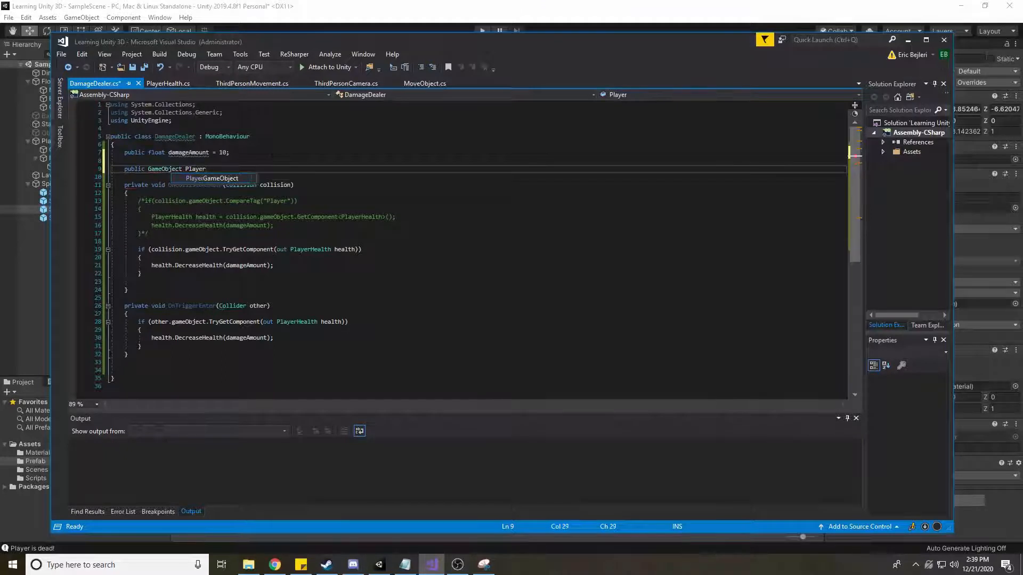
{"action": "type", "text": ";"}
{"action": "key", "text": "ctrl+s"}
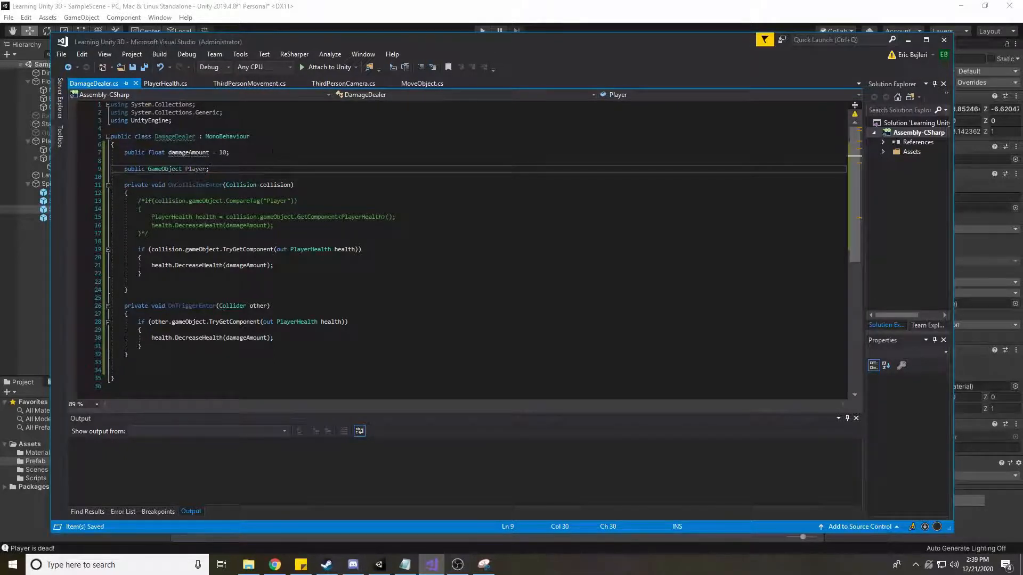
Switch back to Unity, open the Spike prefab and check which objects can be chosen for its Player field
{"action": "left_click", "coordinate": [312, 5]}
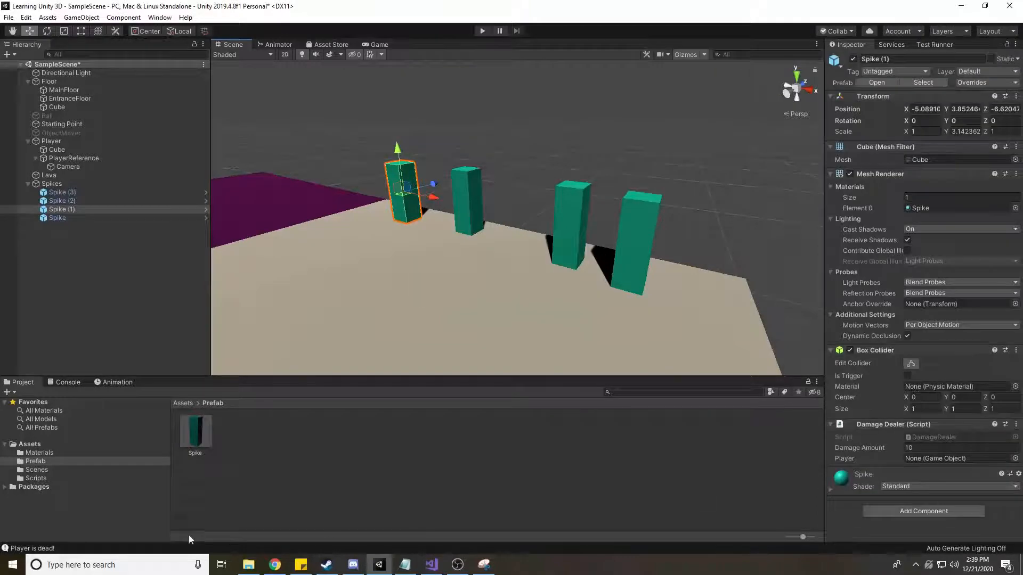
{"action": "double_click", "coordinate": [207, 437]}
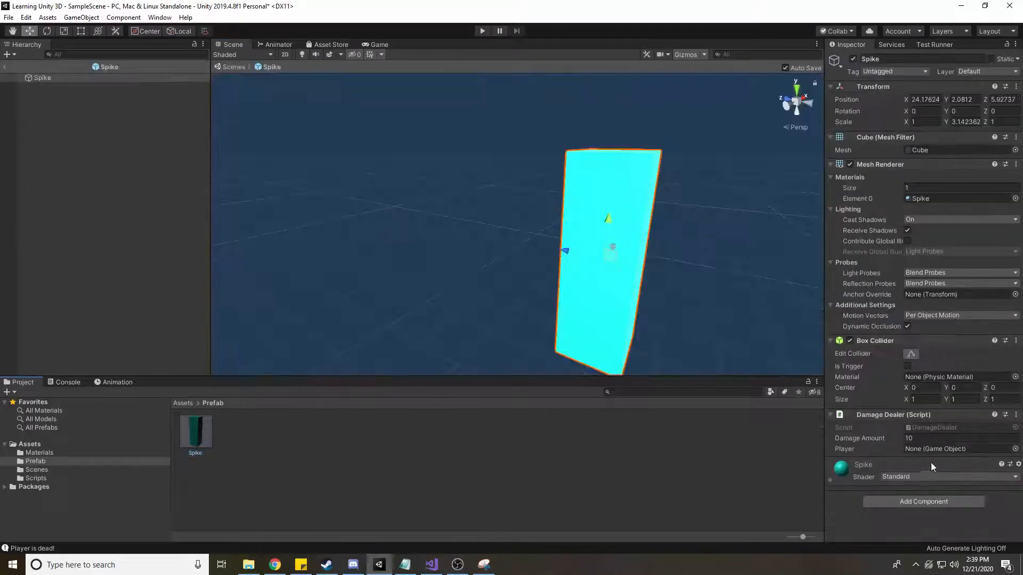
{"action": "left_click", "coordinate": [1015, 449]}
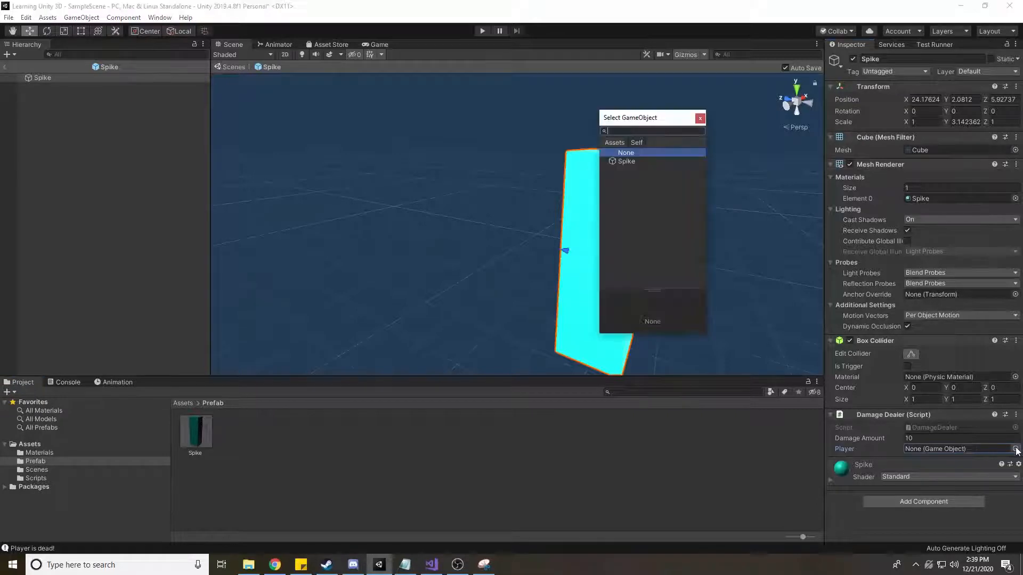
{"action": "left_click", "coordinate": [700, 118]}
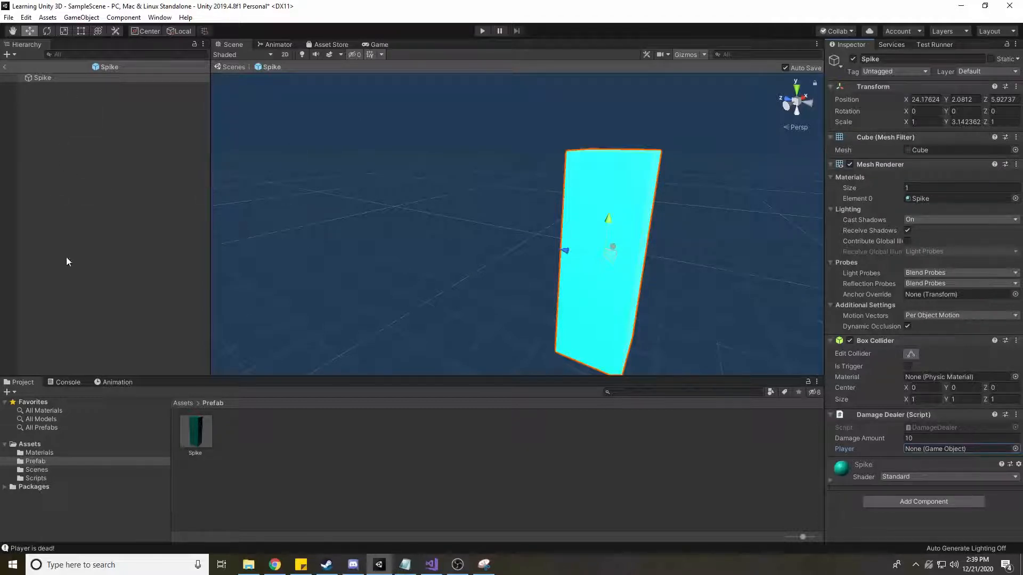
Return to the scene and assign the Player object to the Player field of the Spike instance
{"action": "left_click", "coordinate": [4, 67]}
{"action": "left_click", "coordinate": [636, 222]}
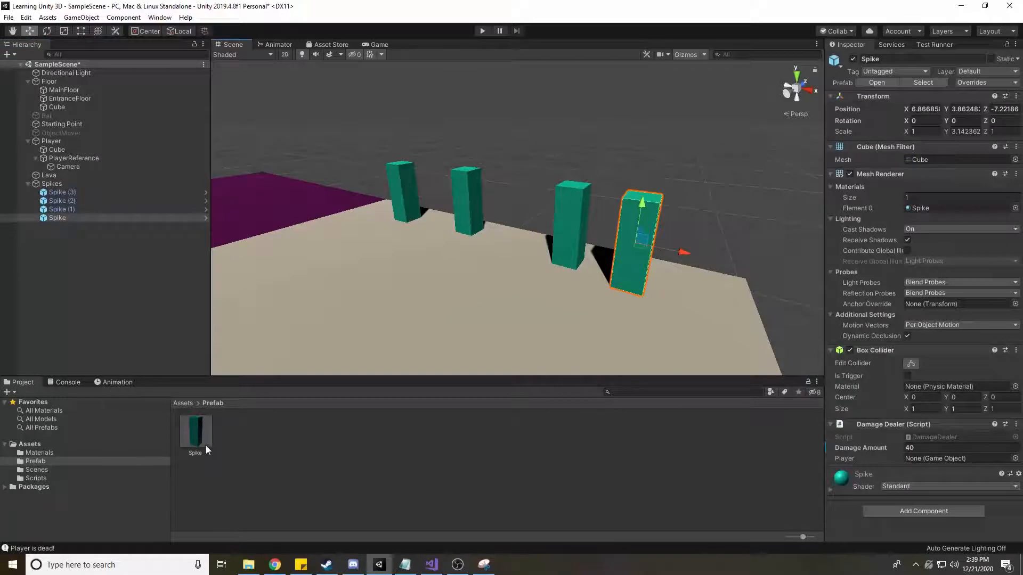
{"action": "right_click_drag", "start_coordinate": [442, 187], "coordinate": [352, 173]}
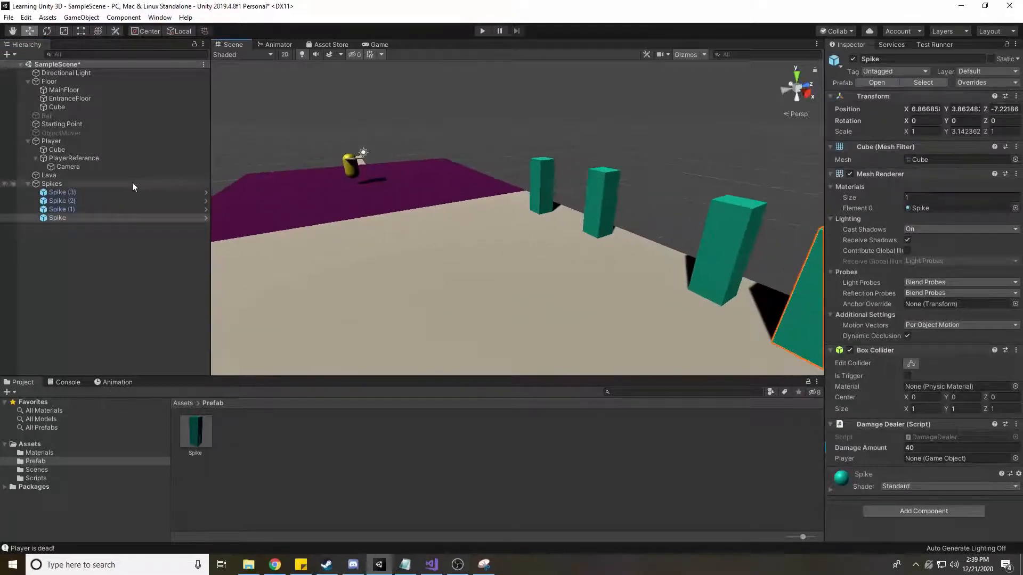
{"action": "left_click_drag", "start_coordinate": [57, 142], "coordinate": [938, 458]}
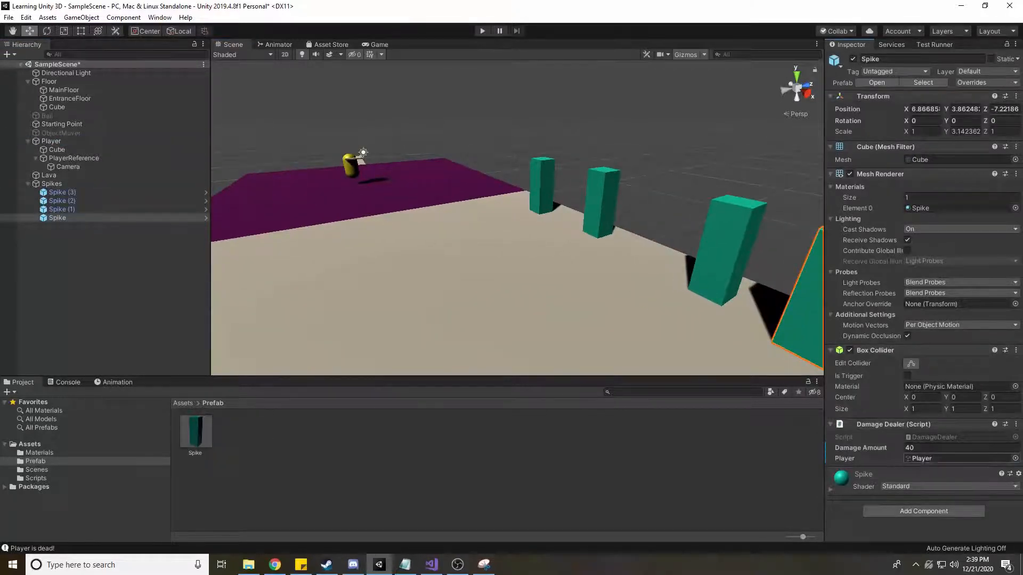
Compare the Player field on the other spike instances, Spike and the Spike prefab, and return to the scene
{"action": "left_click", "coordinate": [750, 247]}
{"action": "left_click", "coordinate": [613, 213]}
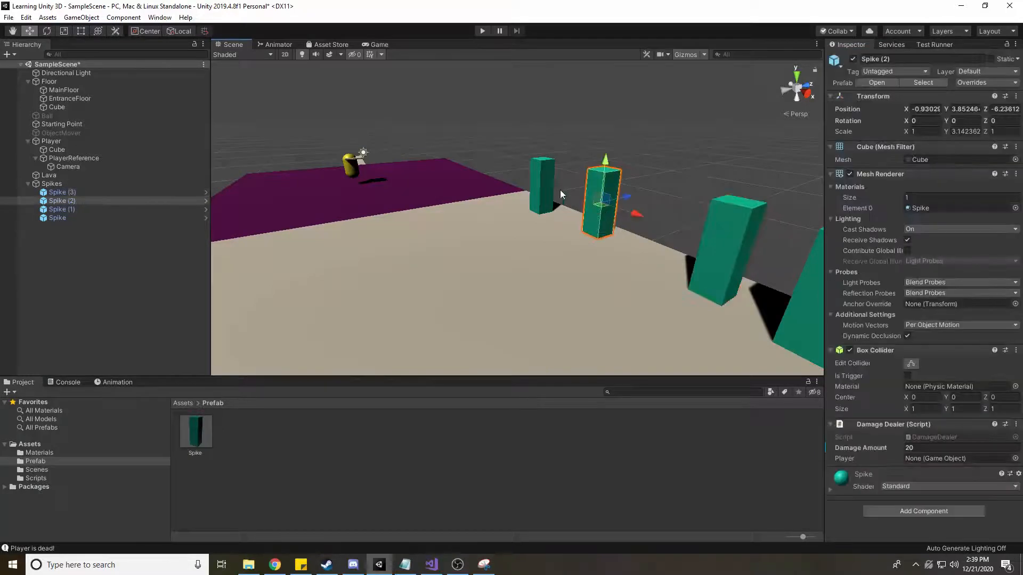
{"action": "left_click", "coordinate": [546, 188]}
{"action": "right_click_drag", "start_coordinate": [629, 264], "coordinate": [729, 263]}
{"action": "left_click", "coordinate": [609, 235]}
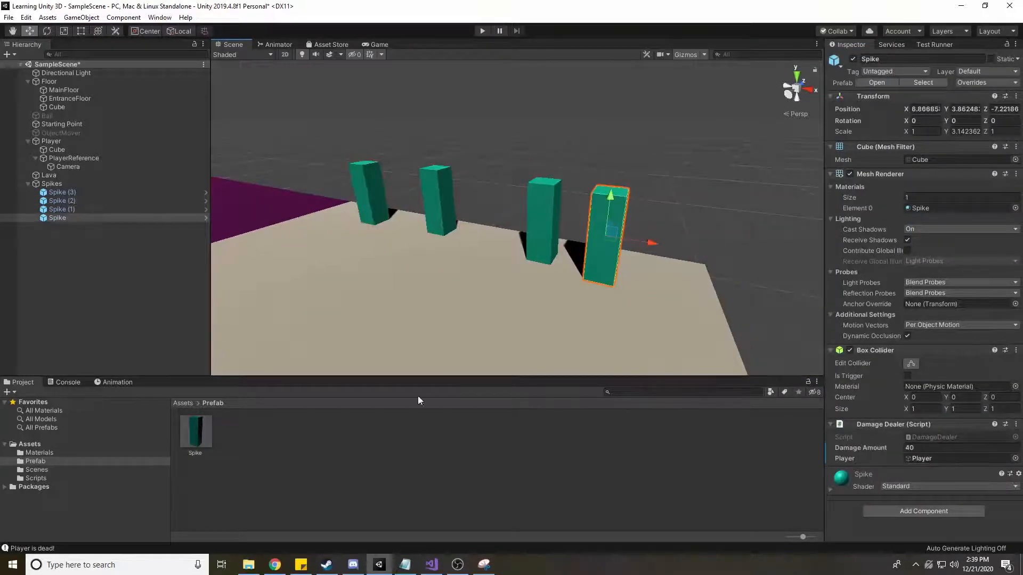
{"action": "double_click", "coordinate": [187, 431]}
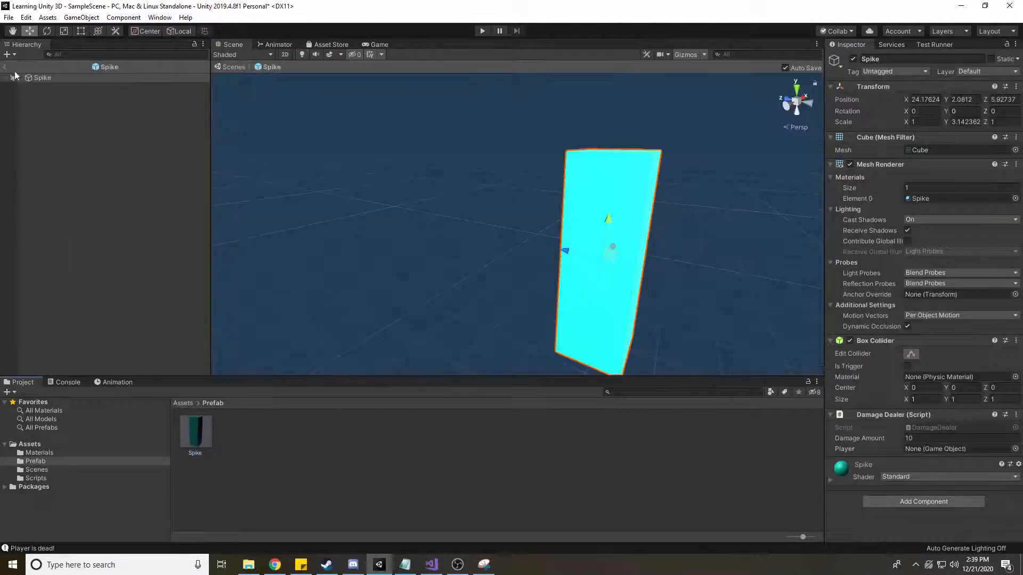
{"action": "left_click", "coordinate": [7, 66]}
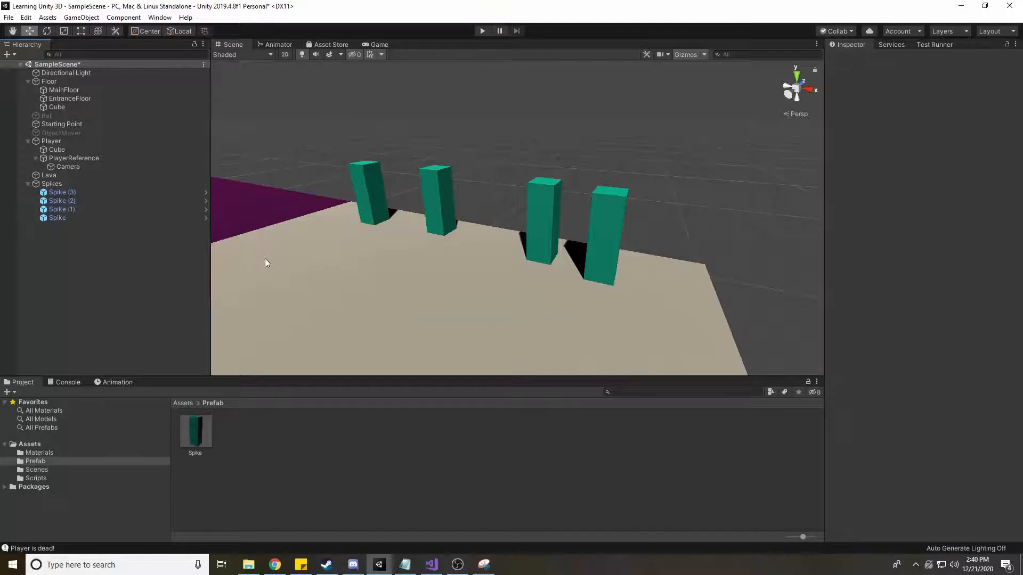
Switch to Visual Studio and add an empty private void Start() method below the Player field in DamageDealer.cs
{"action": "right_click_drag", "start_coordinate": [570, 188], "coordinate": [646, 151]}
{"action": "key", "text": "s"}
{"action": "left_click", "coordinate": [431, 564]}
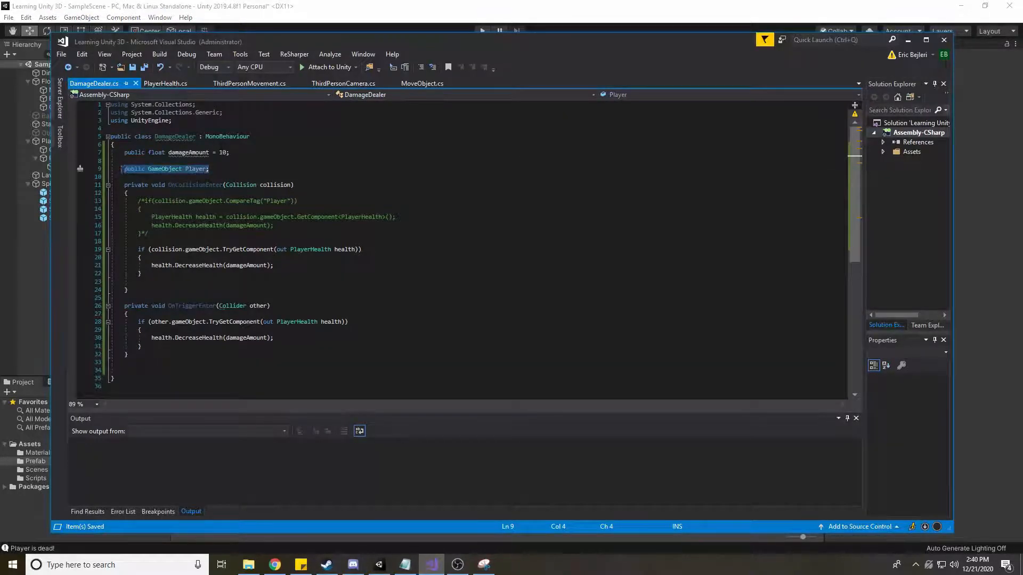
{"action": "key", "text": "Return"}
{"action": "key", "text": "Return"}
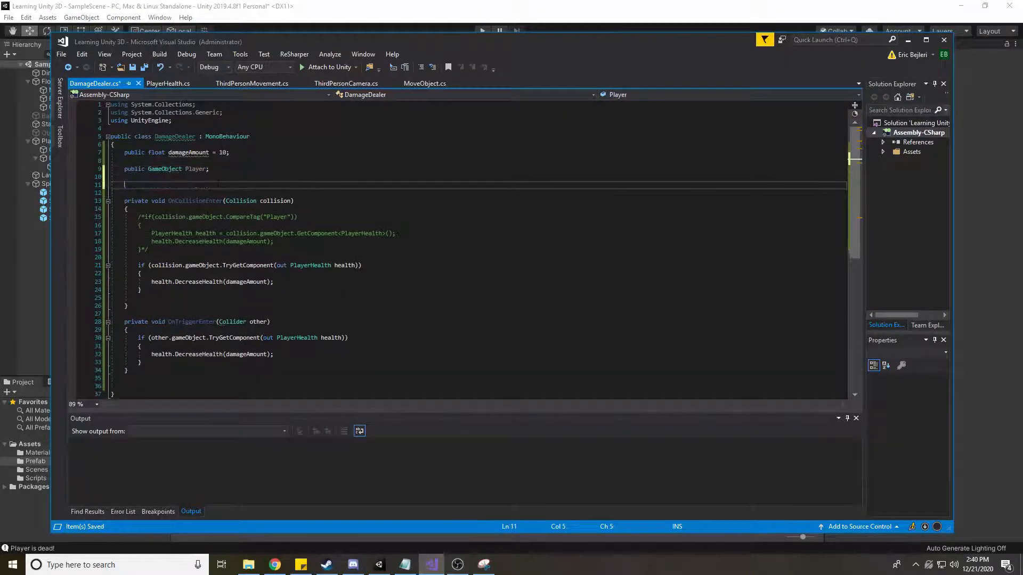
{"action": "type", "text": "public"}
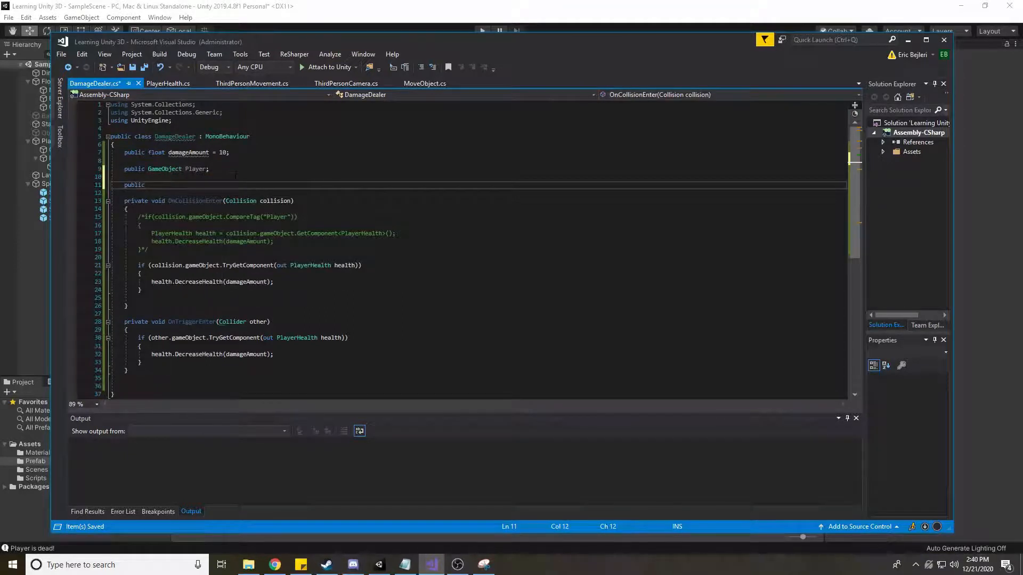
{"action": "key", "text": "BackSpace"}
{"action": "key", "text": "BackSpace"}
{"action": "key", "text": "BackSpace"}
{"action": "key", "text": "BackSpace"}
{"action": "type", "text": "priv"}
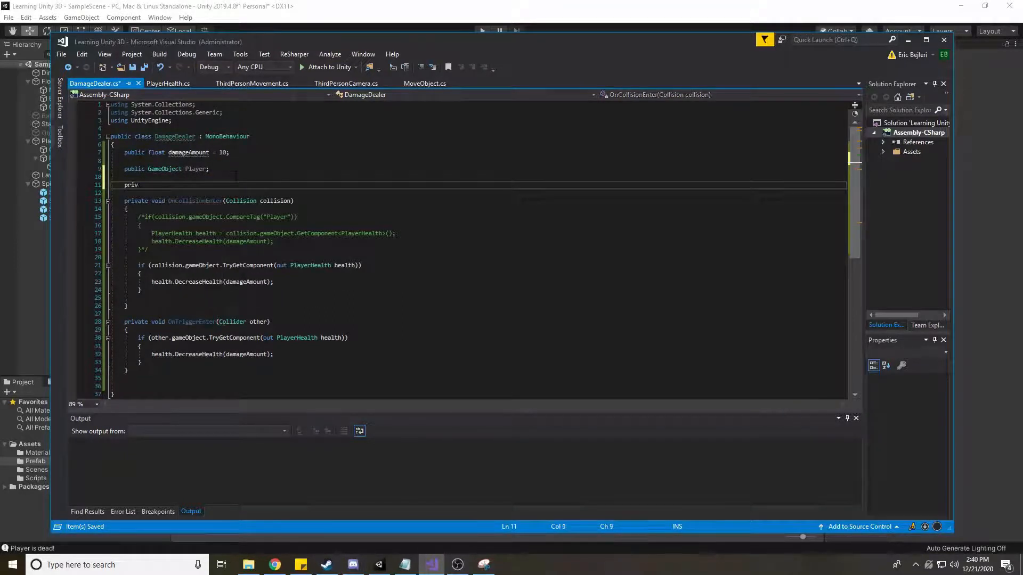
{"action": "type", "text": "ate void Star"}
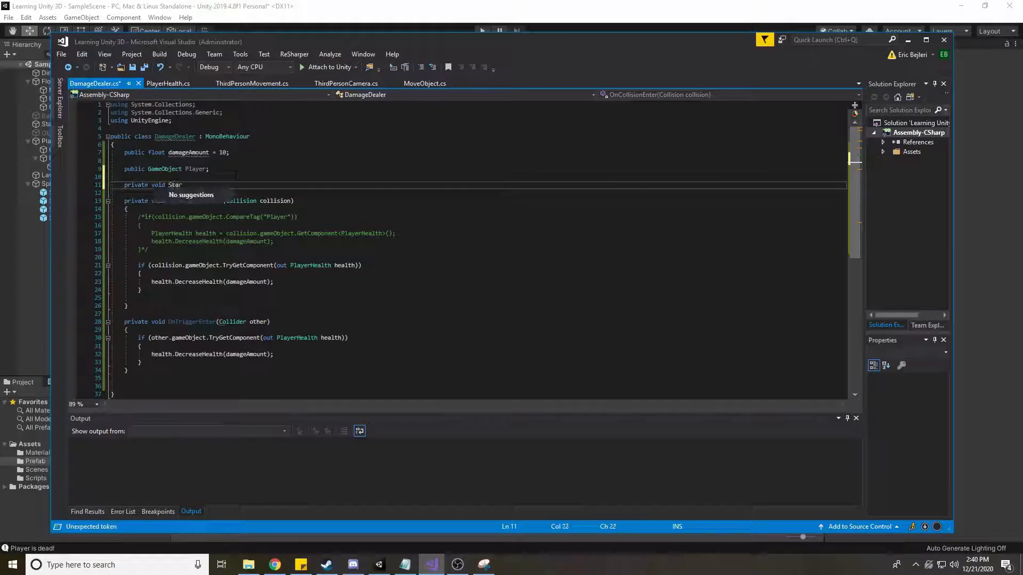
{"action": "type", "text": "t(){"}
{"action": "key", "text": "Return"}
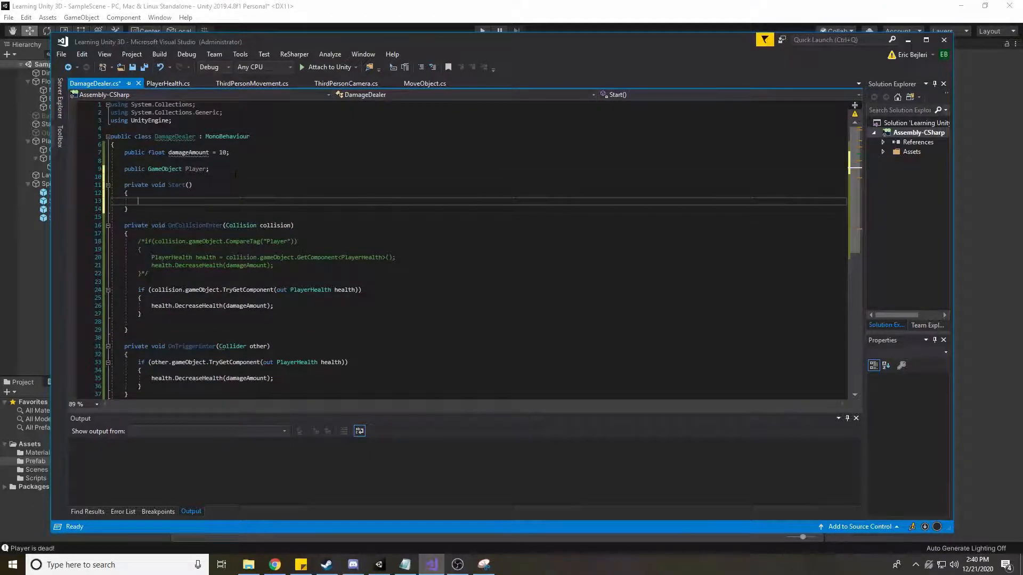
Assign Player = GameObject.Find("Player"); inside the Start method and save the script
{"action": "type", "text": "Player ="}
{"action": "key", "text": "Down"}
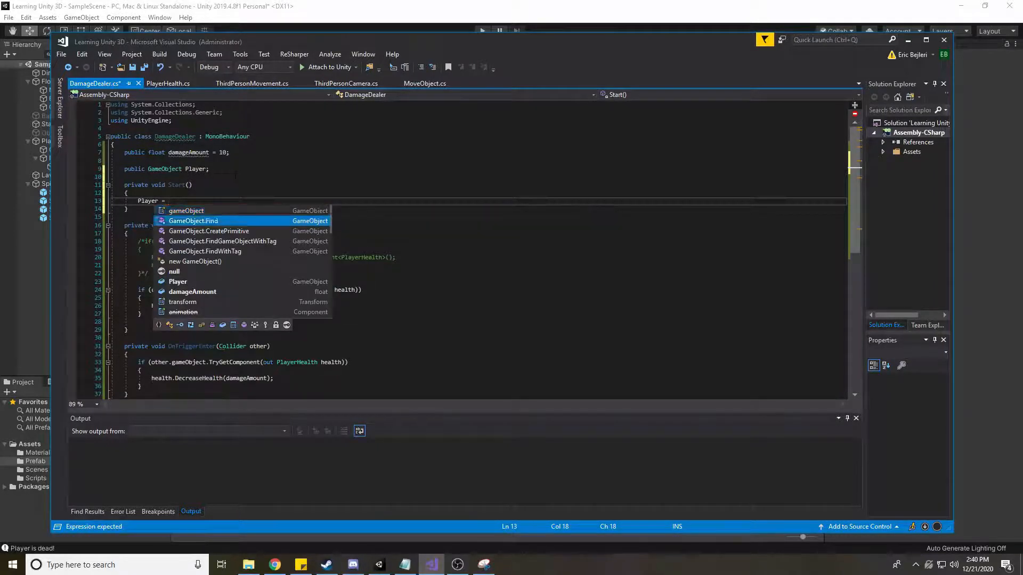
{"action": "key", "text": "Return"}
{"action": "type", "text": "\"Player\");"}
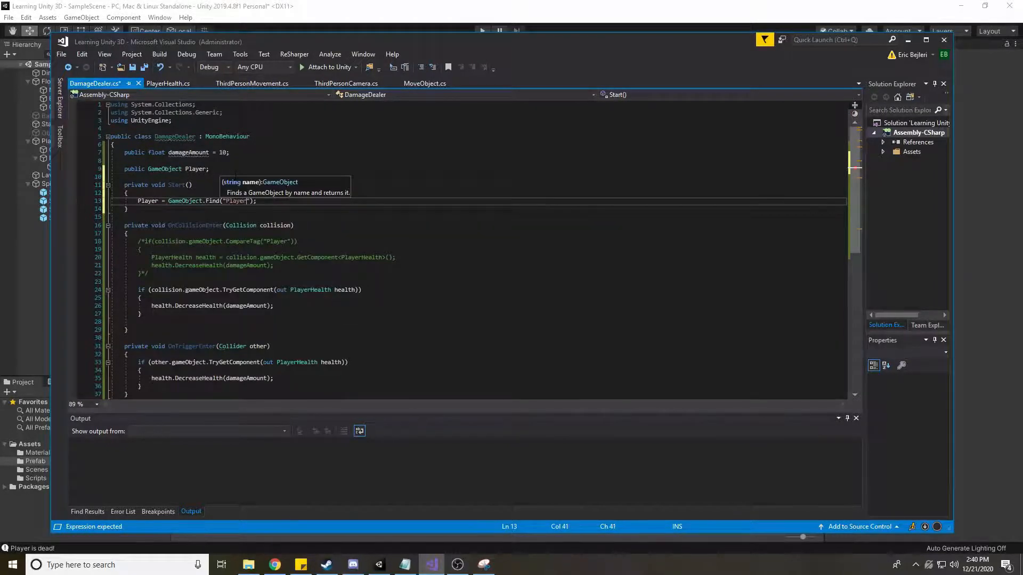
{"action": "key", "text": "ctrl+s"}
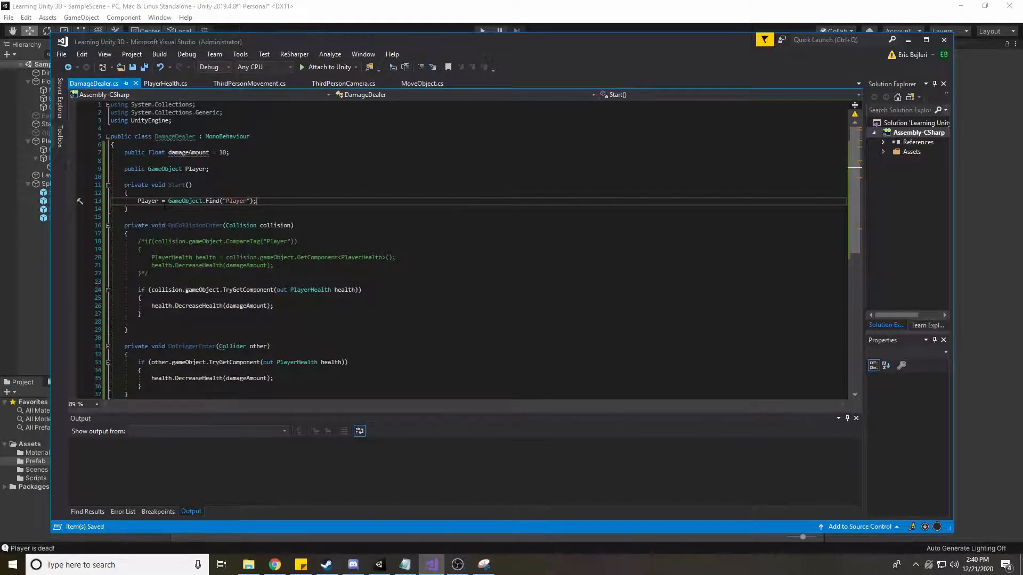
Delete the Player field and the whole Start method from DamageDealer.cs and save the script
{"action": "left_click_drag", "start_coordinate": [129, 209], "coordinate": [121, 169]}
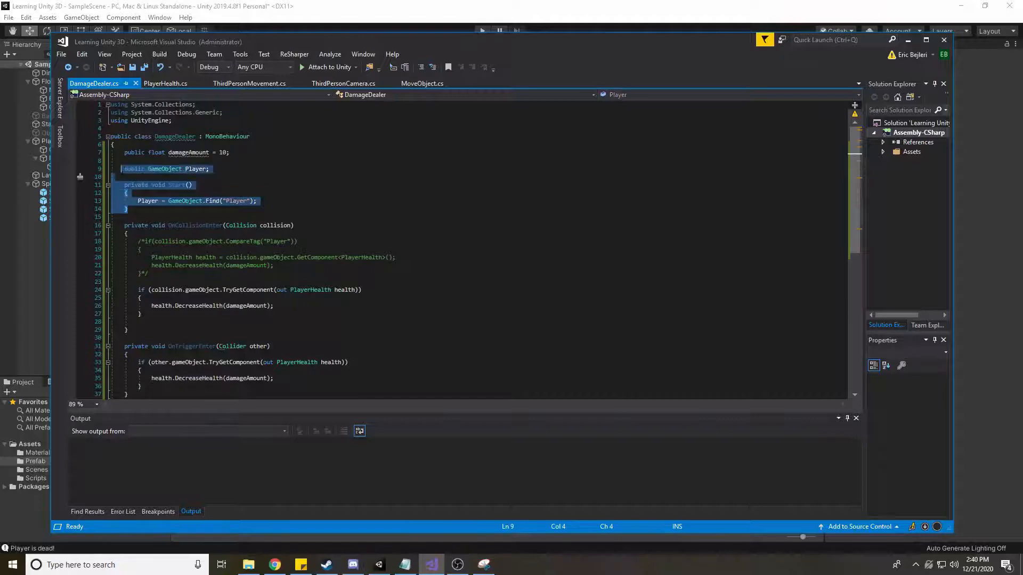
{"action": "key", "text": "BackSpace"}
{"action": "key", "text": "BackSpace"}
{"action": "key", "text": "BackSpace"}
{"action": "key", "text": "ctrl+s"}
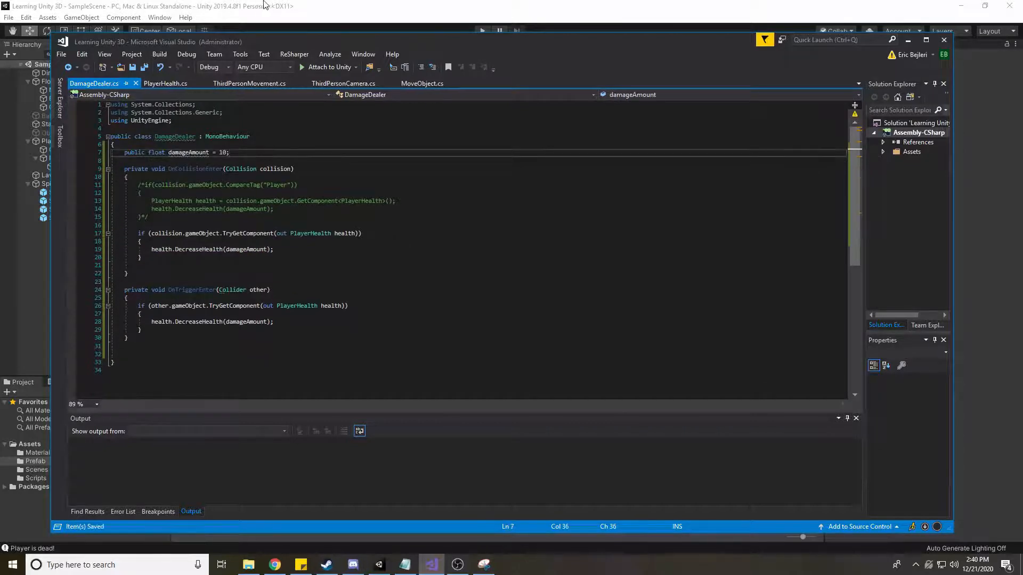
Switch back to Unity and make the scene's Lava object a prefab in the Prefab folder
{"action": "left_click", "coordinate": [326, 3]}
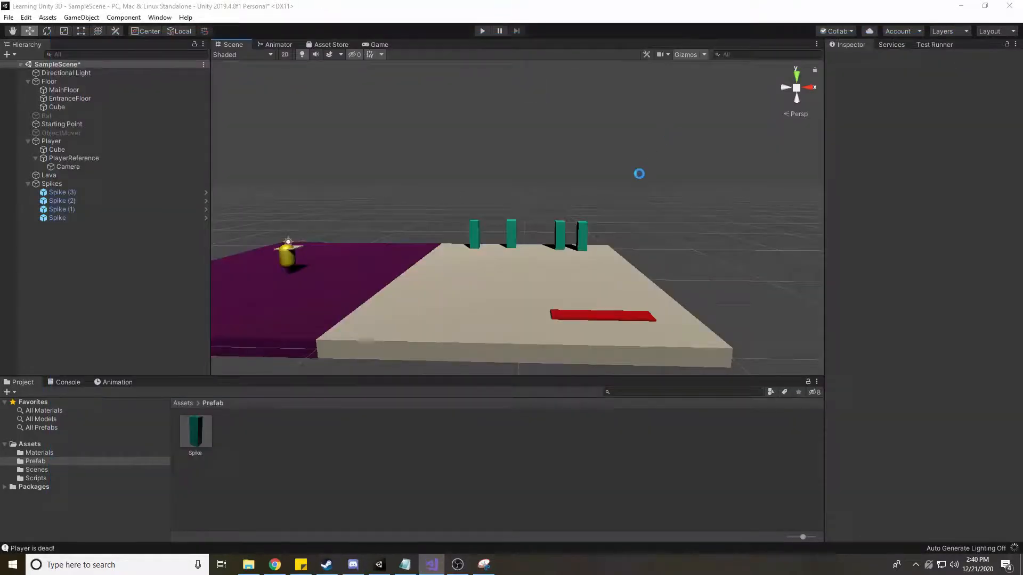
{"action": "left_click_drag", "start_coordinate": [637, 179], "coordinate": [501, 247], "text": "alt"}
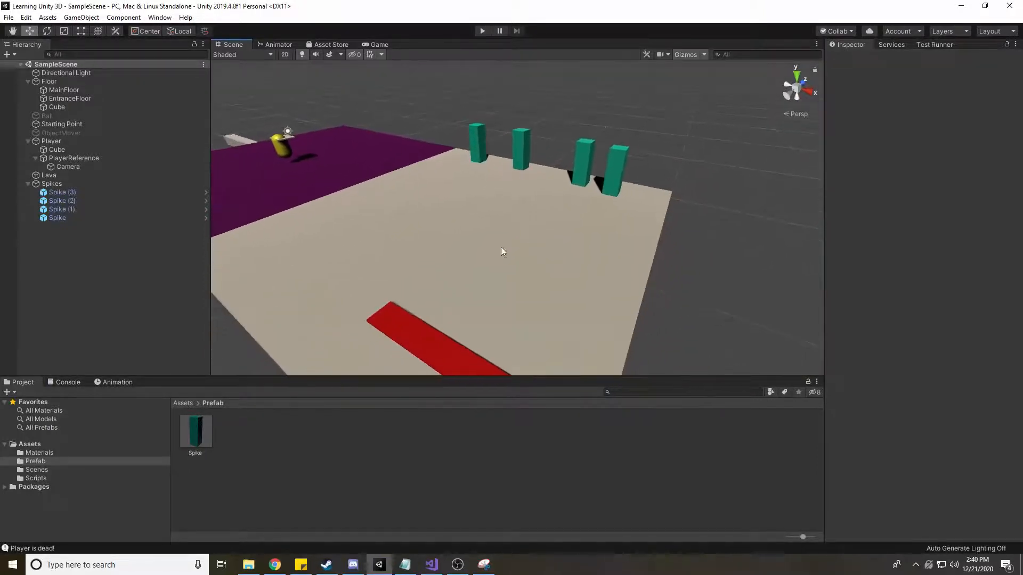
{"action": "left_click_drag", "start_coordinate": [55, 176], "coordinate": [386, 516]}
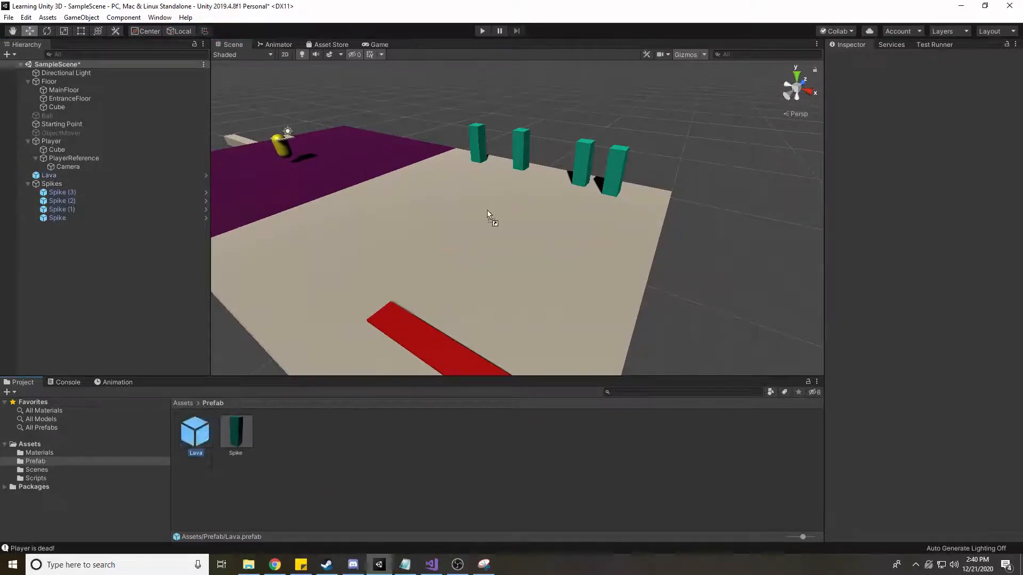
Place two more Lava prefab instances beside the existing lava strip on the beige floor and save the scene
{"action": "right_click_drag", "start_coordinate": [491, 221], "coordinate": [452, 206]}
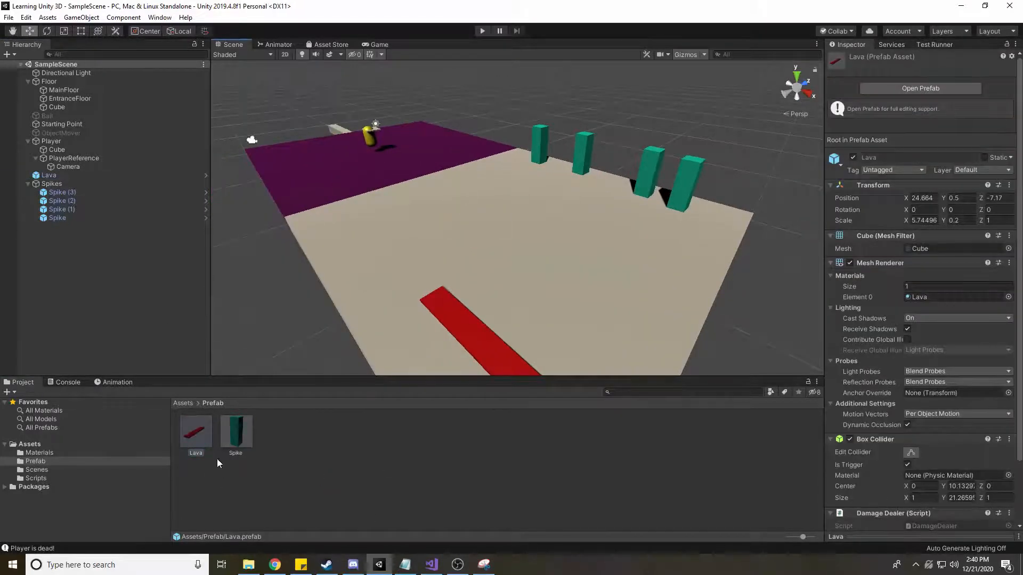
{"action": "left_click_drag", "start_coordinate": [202, 442], "coordinate": [552, 296]}
{"action": "right_click_drag", "start_coordinate": [552, 296], "coordinate": [660, 254]}
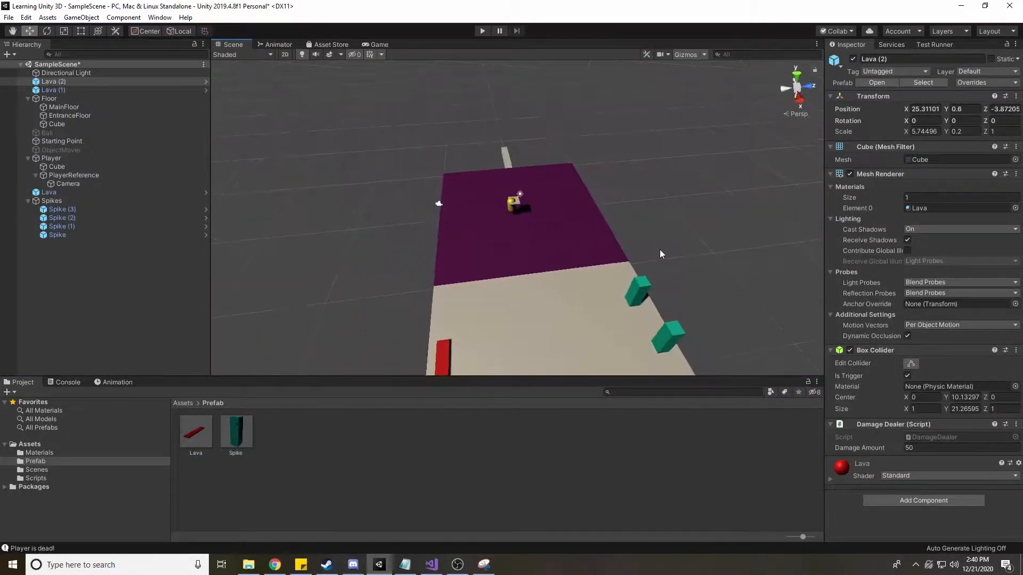
{"action": "key", "text": "ctrl+s"}
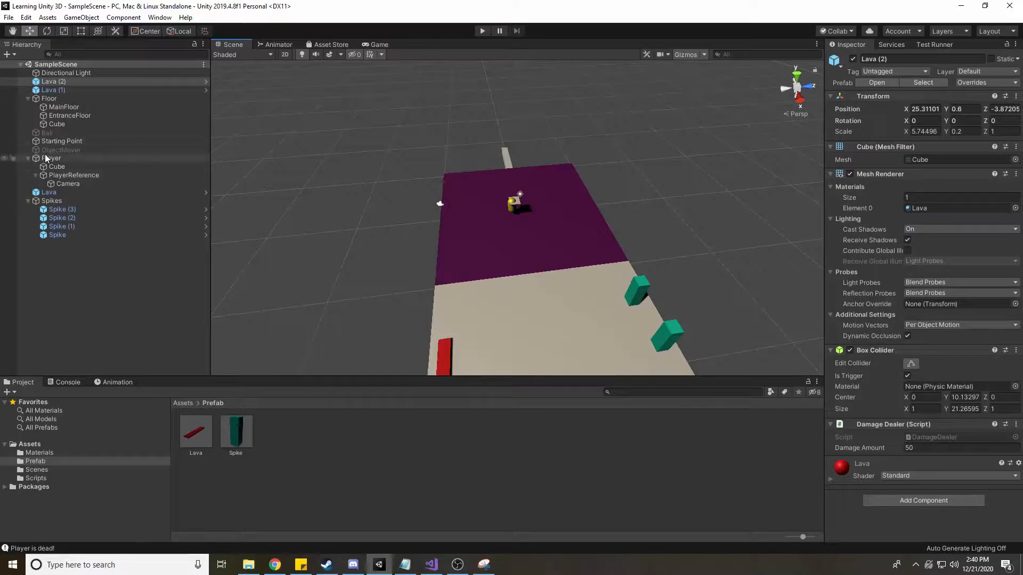
Make the Player object a prefab in the Prefab folder and select the Player instance to view it in the scene
{"action": "left_click_drag", "start_coordinate": [47, 158], "coordinate": [299, 432]}
{"action": "right_click_drag", "start_coordinate": [408, 257], "coordinate": [373, 234]}
{"action": "left_click", "coordinate": [113, 159]}
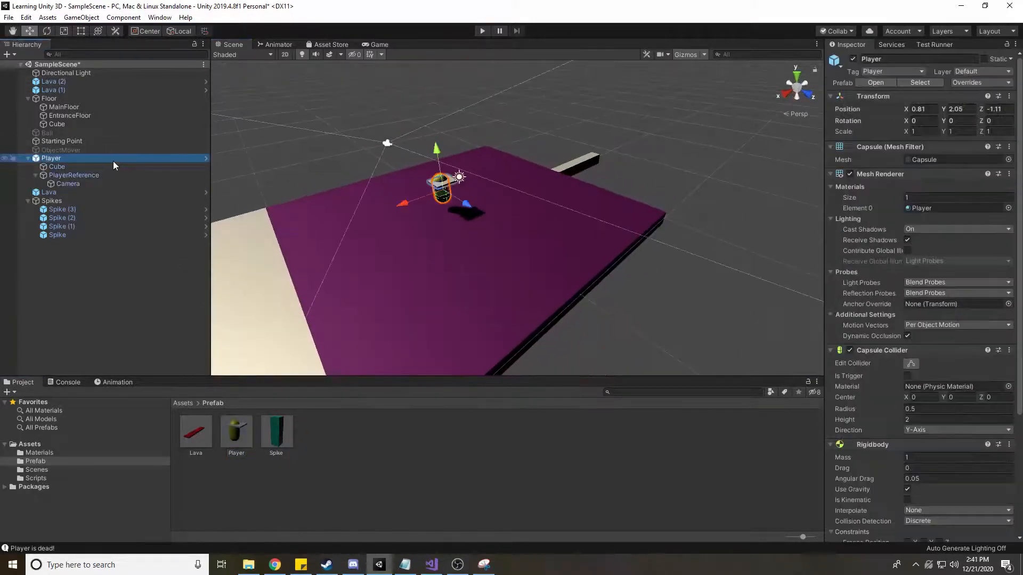
{"action": "right_click_drag", "start_coordinate": [597, 201], "coordinate": [519, 197]}
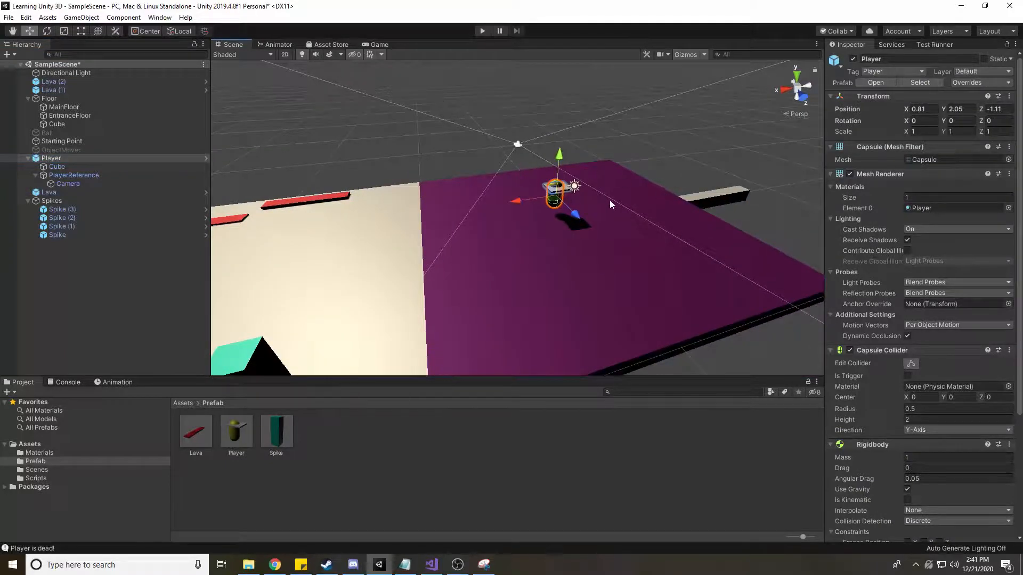
{"action": "right_click_drag", "start_coordinate": [655, 200], "coordinate": [483, 223]}
{"action": "left_click_drag", "start_coordinate": [420, 182], "coordinate": [354, 174], "text": "alt"}
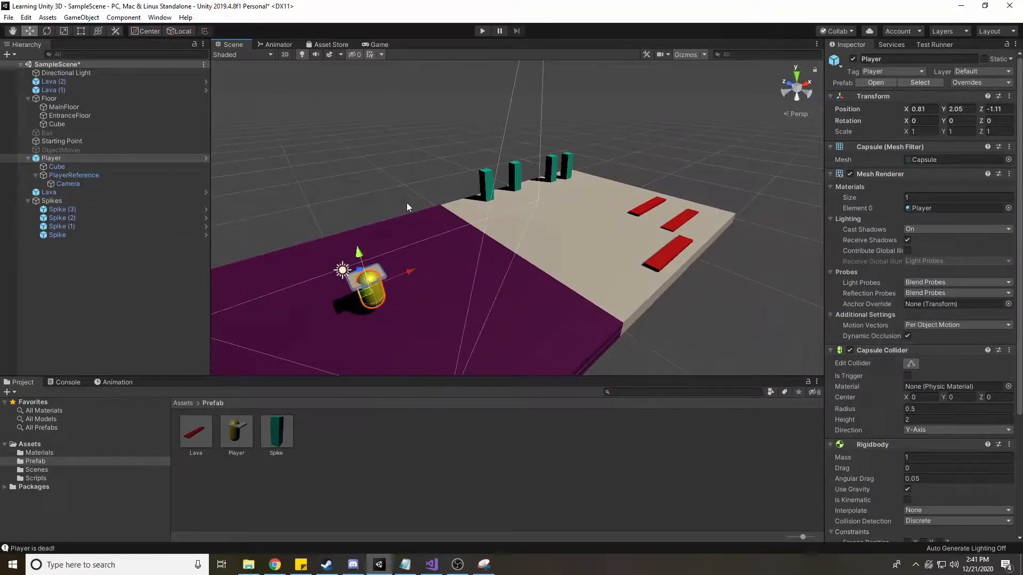